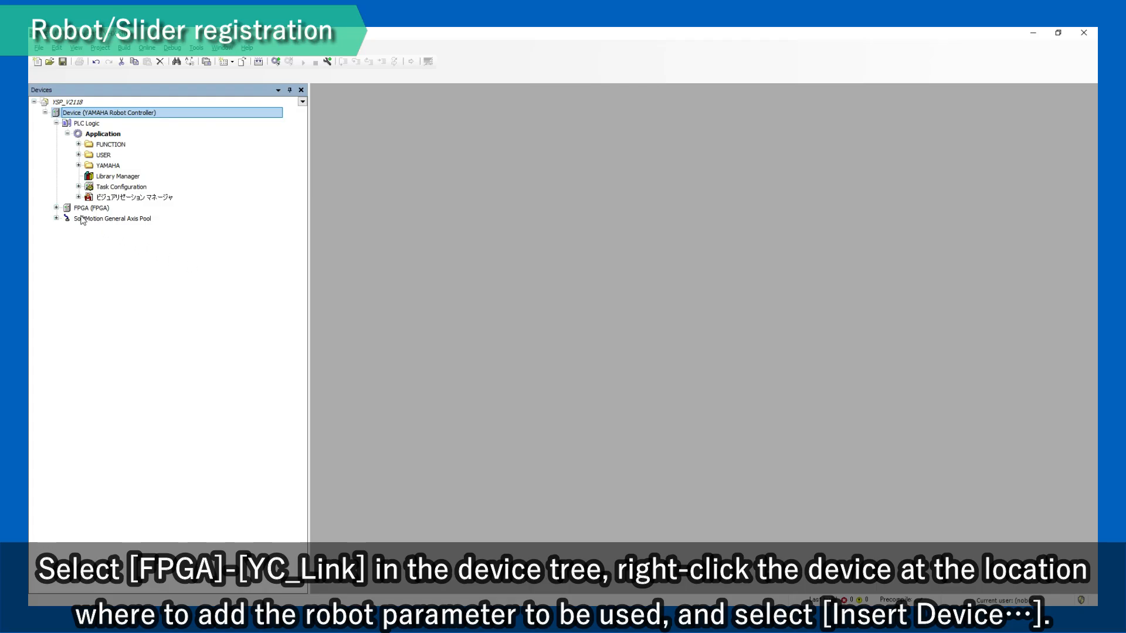
Start inserting a device before PARAMETER_LCMR200 under YC_Link in the FPGA branch of the device tree
click(56, 208)
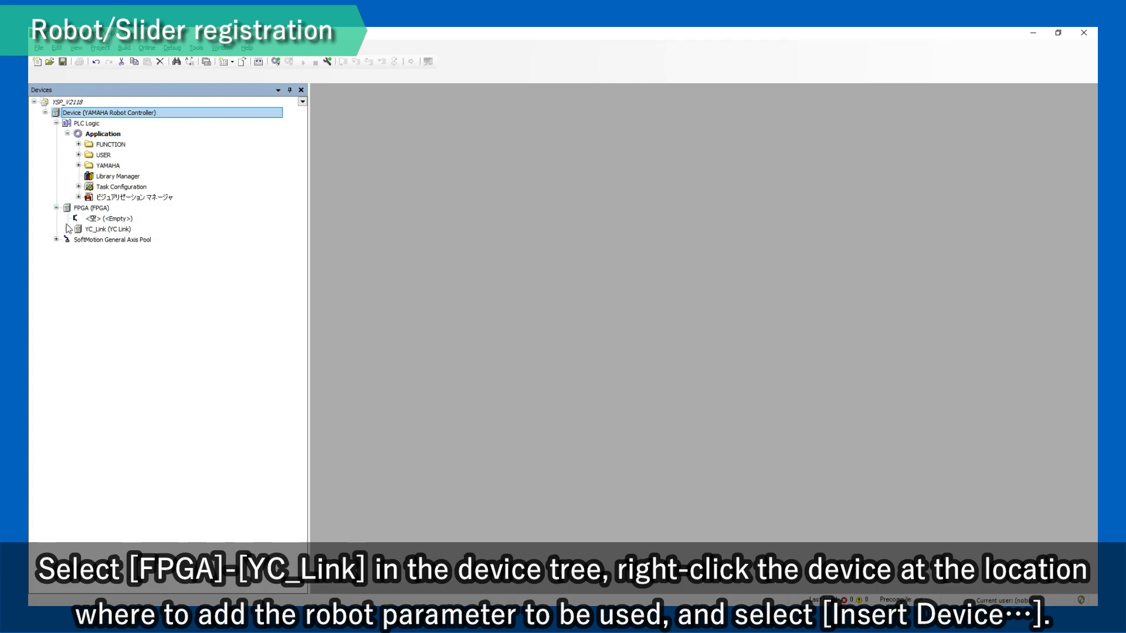
click(67, 229)
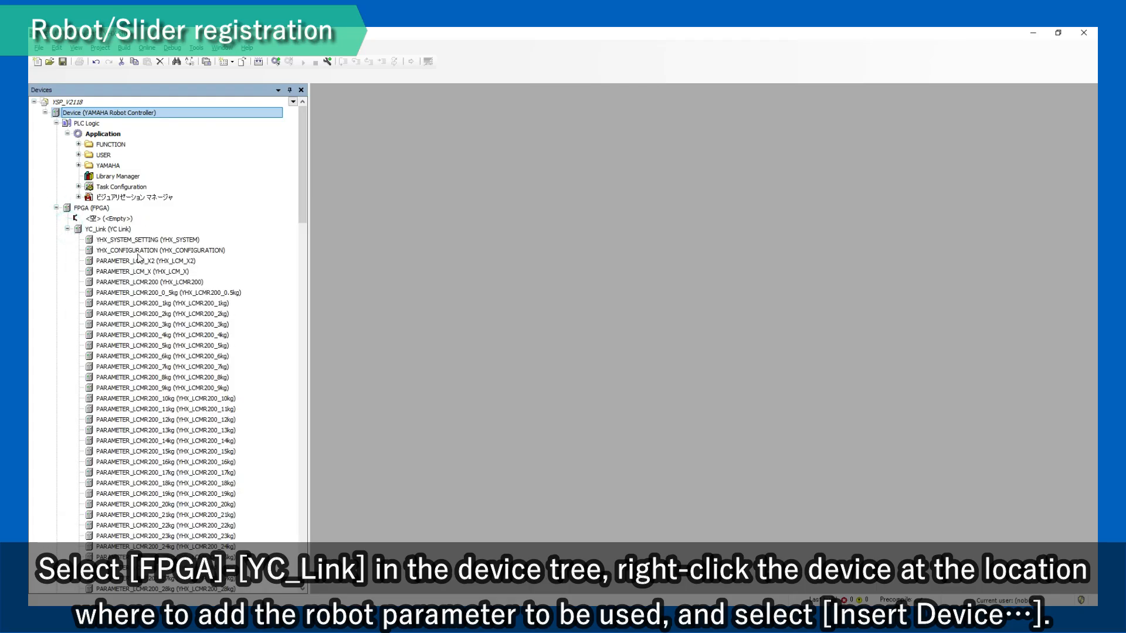
click(197, 283)
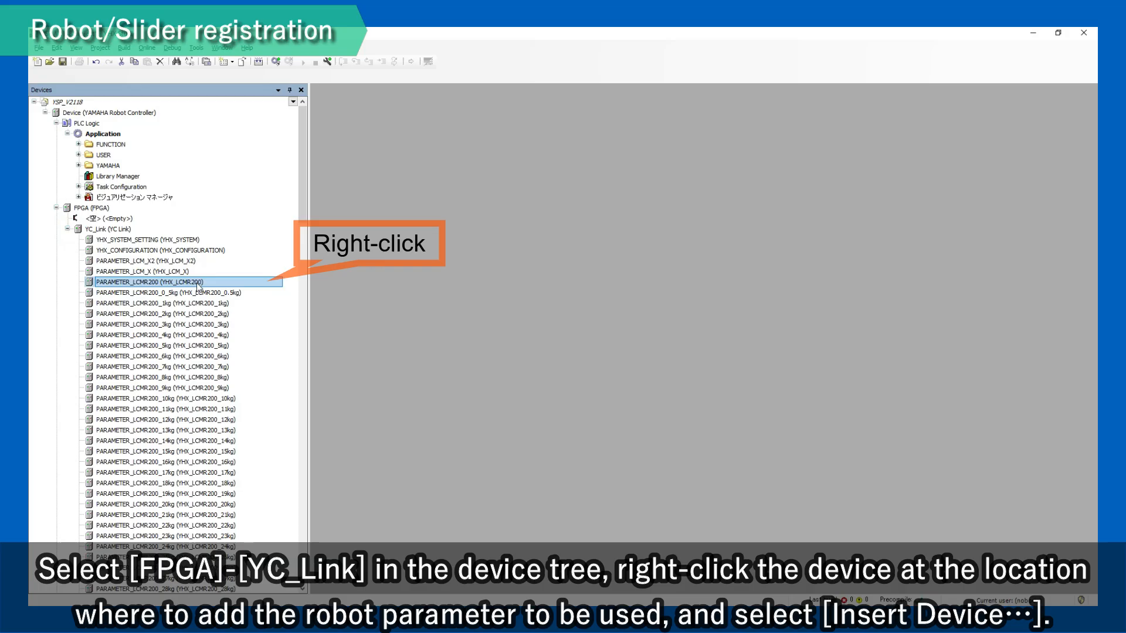
right_click(198, 284)
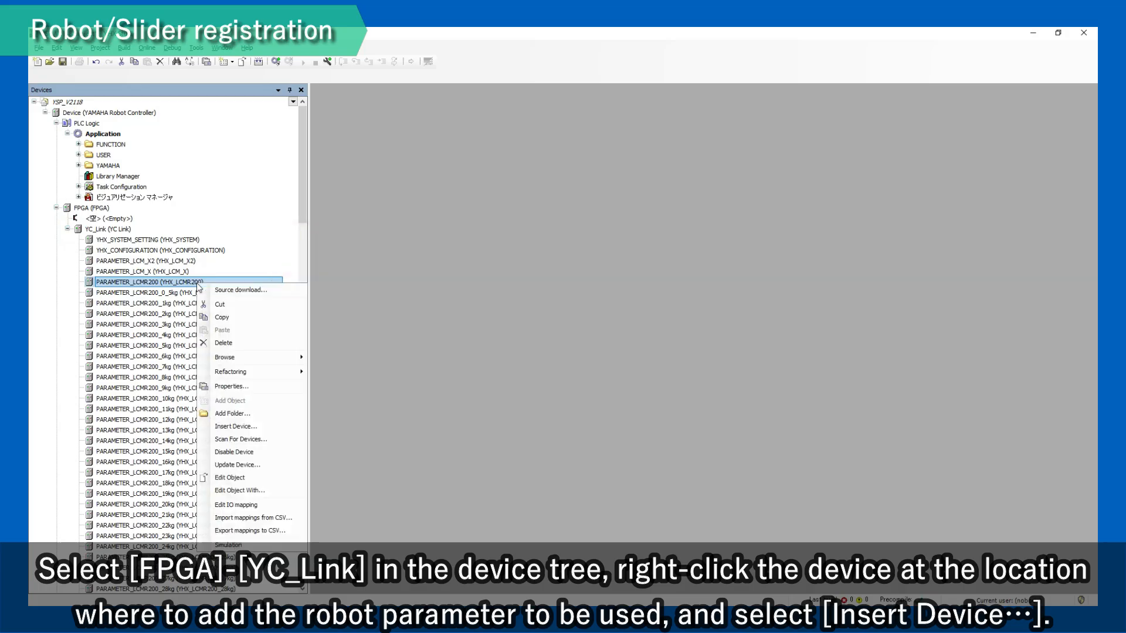
click(267, 427)
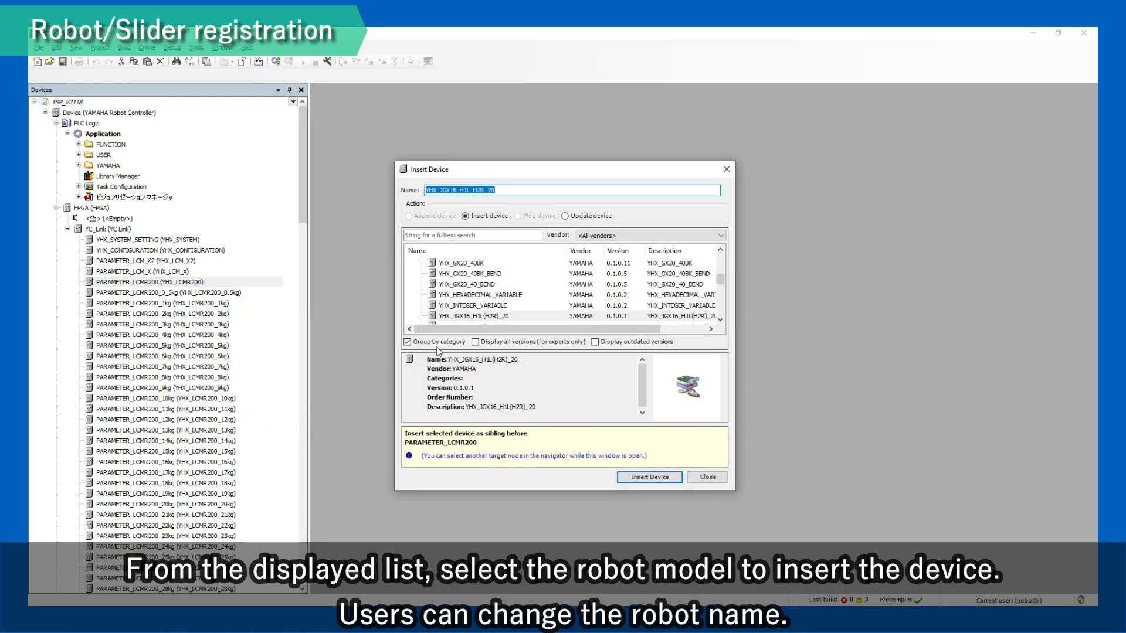
Insert the YHX_JGX16_H1L(H2R)_20 robot model as a device named ROBOT1
click(512, 318)
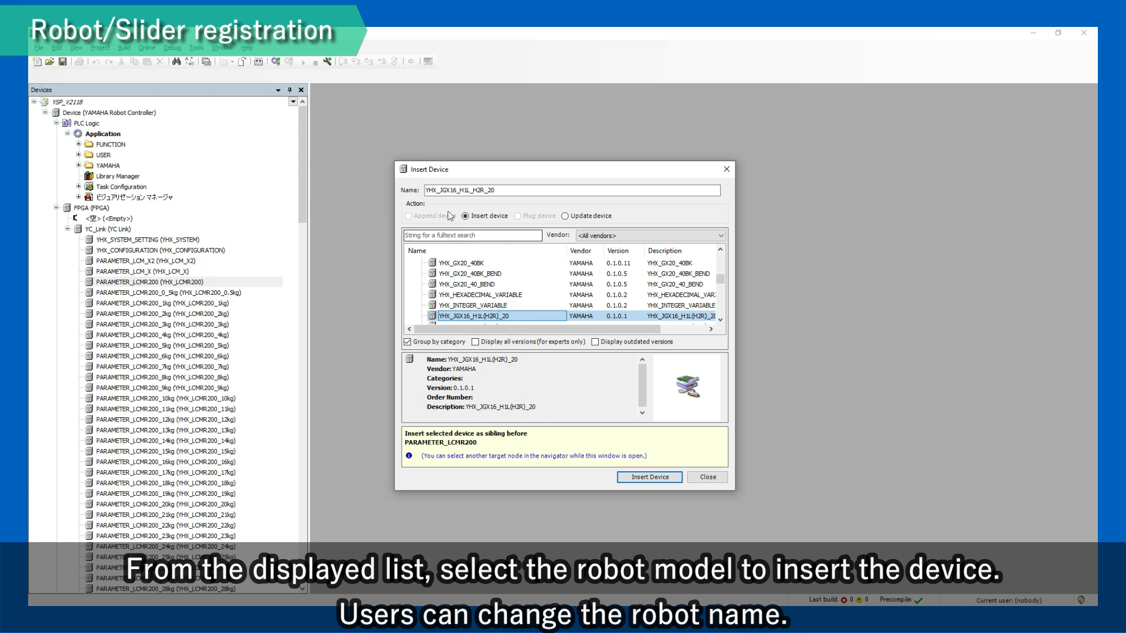
drag(427, 190, 499, 192)
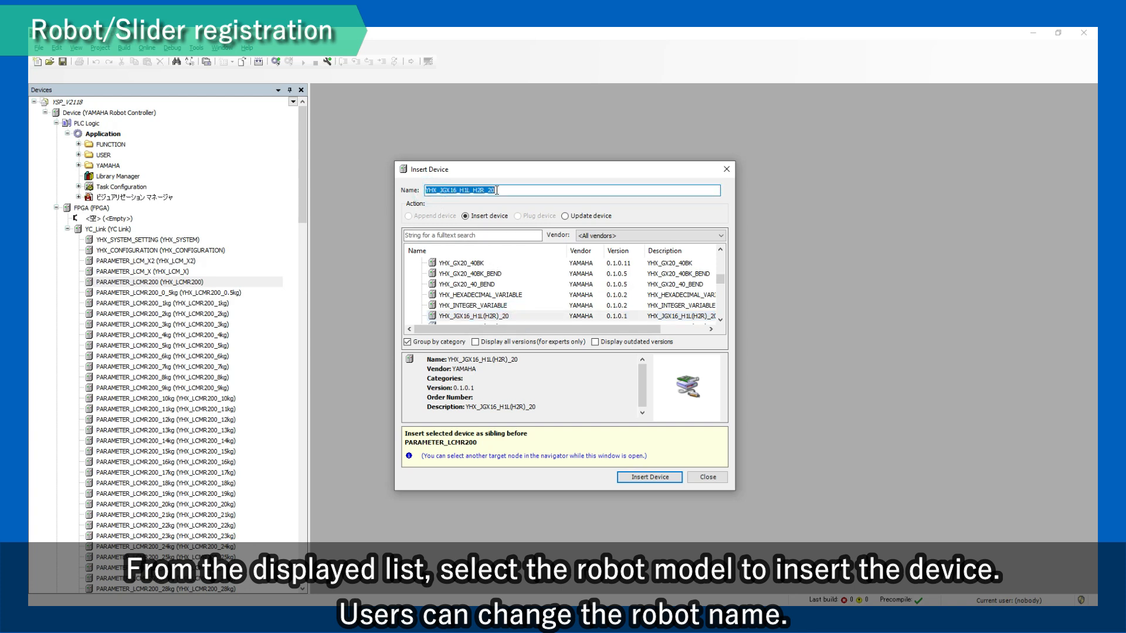
text(ROBOT)
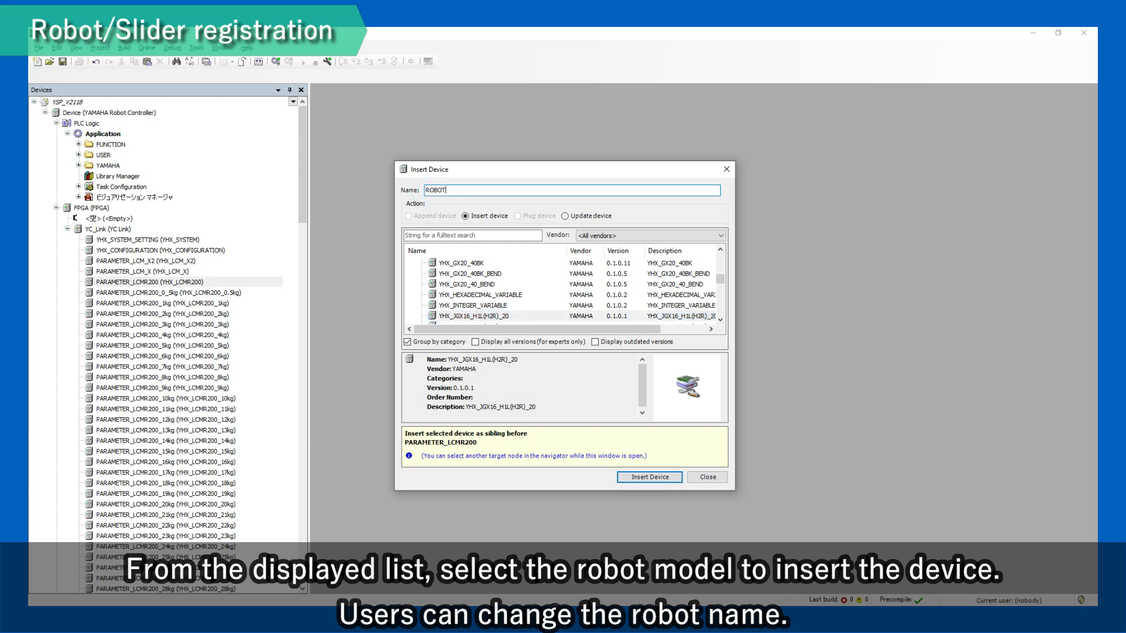
text(1)
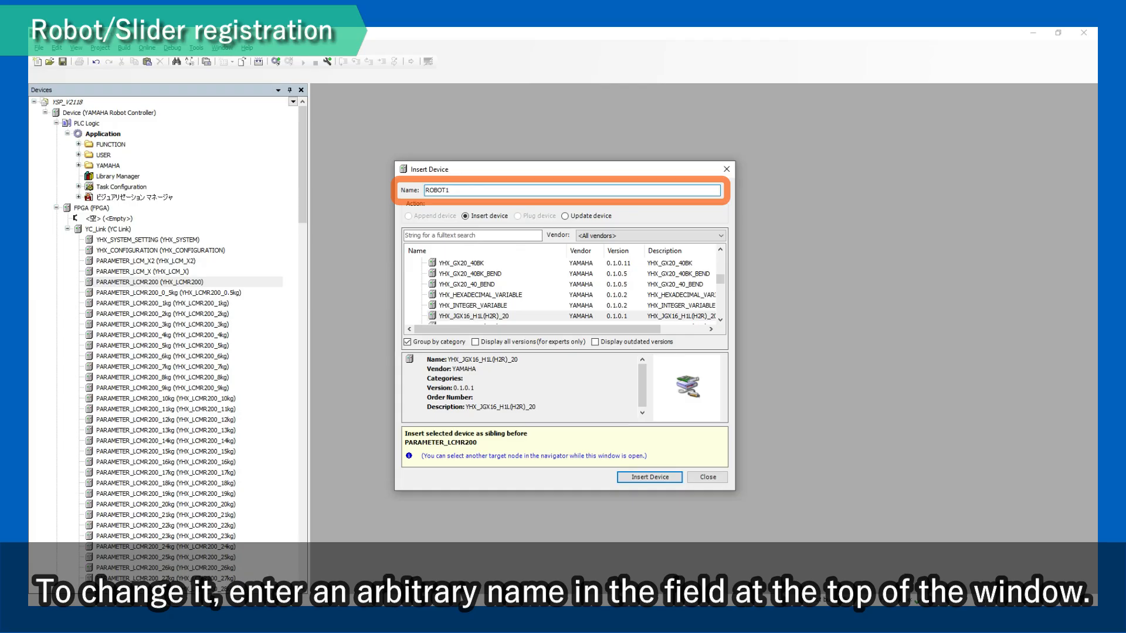
click(673, 478)
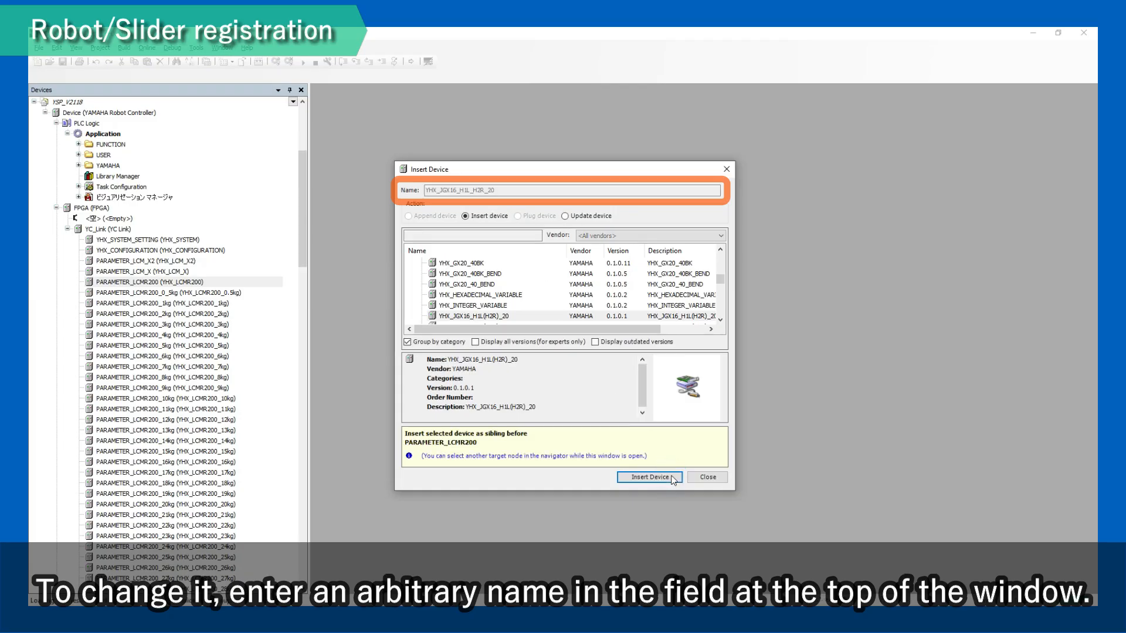
Insert the YHX_JGX16_H1R(H2L)_20 robot model as a device named ROBOT2 and finish inserting devices
click(720, 319)
click(720, 319)
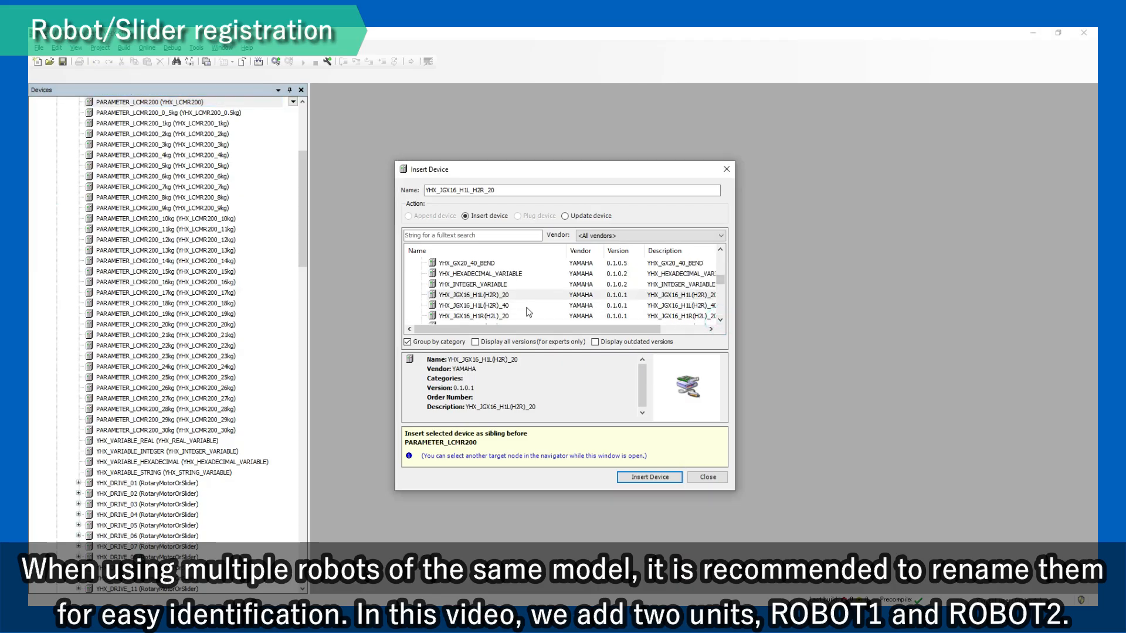
click(510, 316)
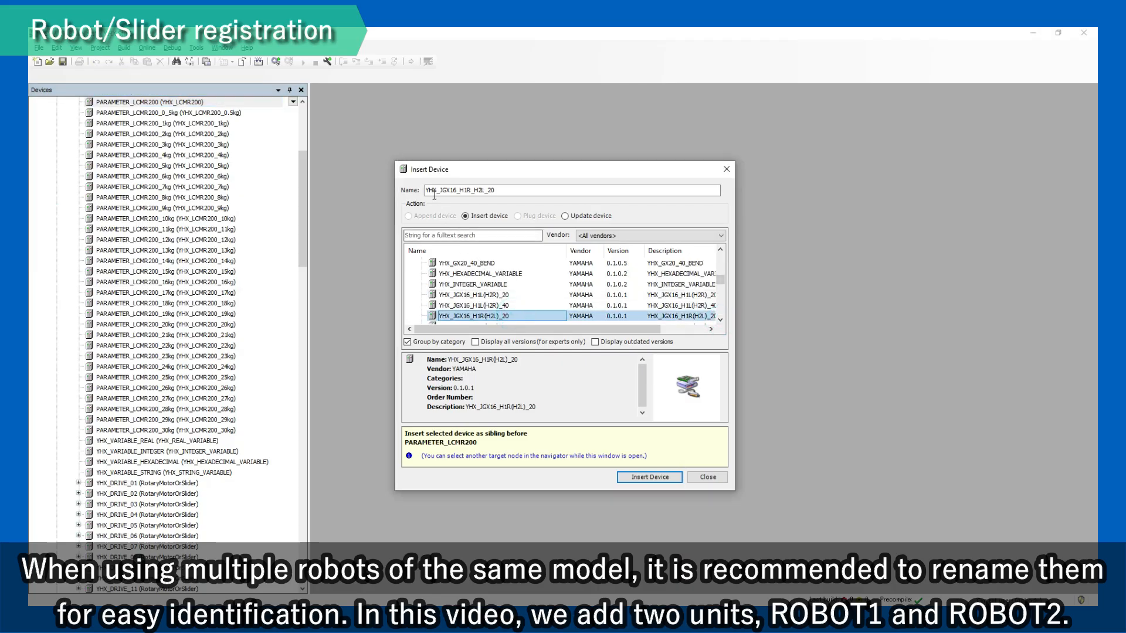
drag(427, 190, 496, 192)
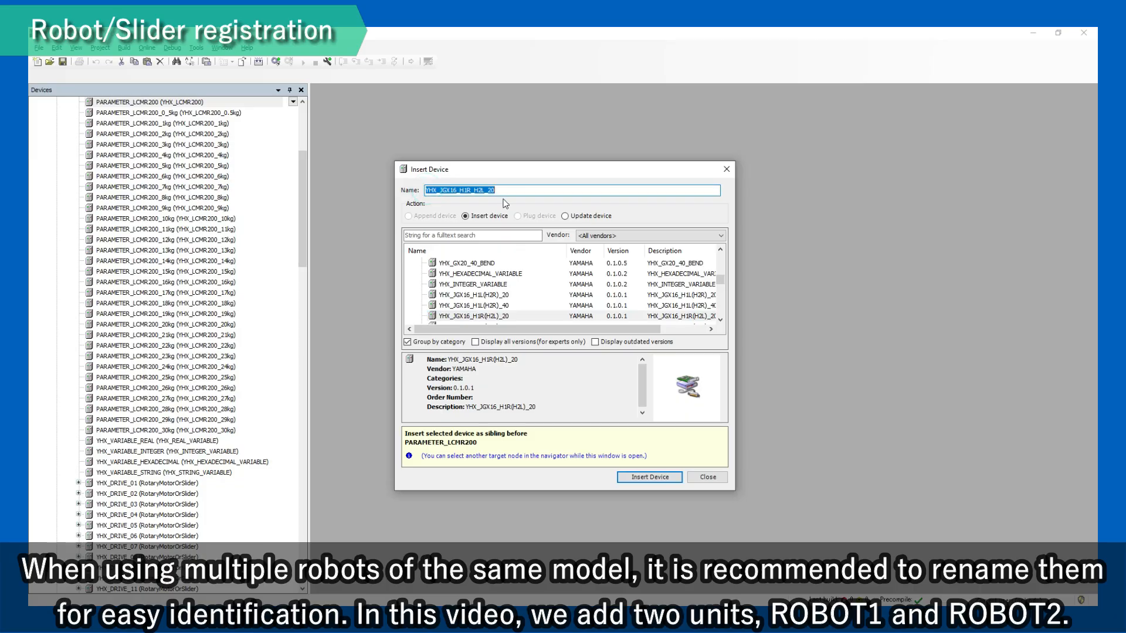
text(ROB)
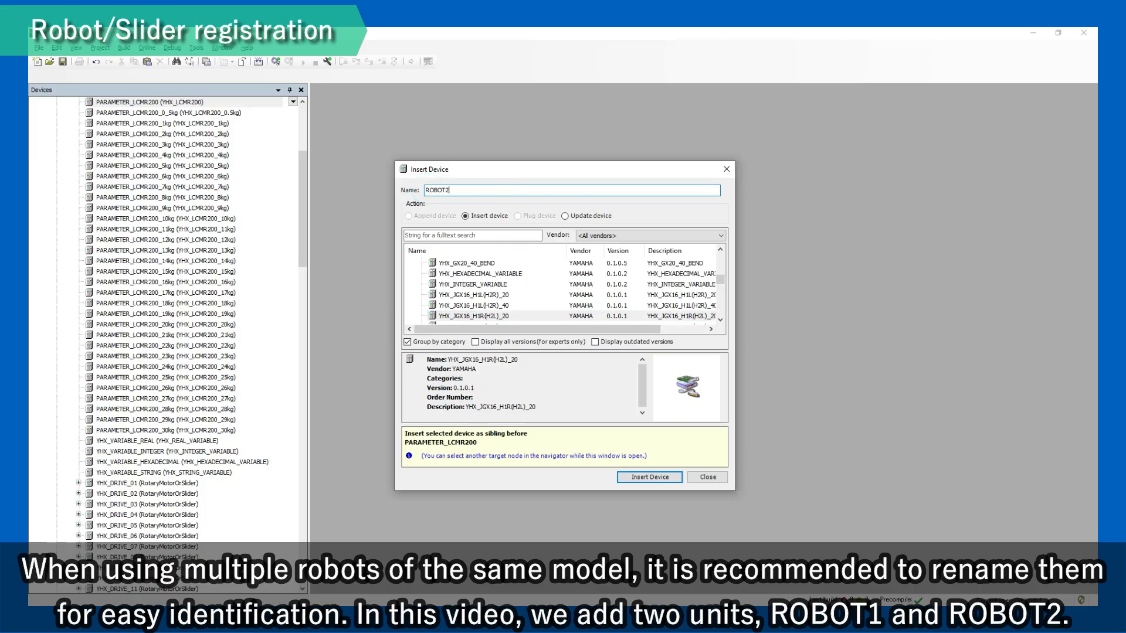
text(OT2)
click(669, 478)
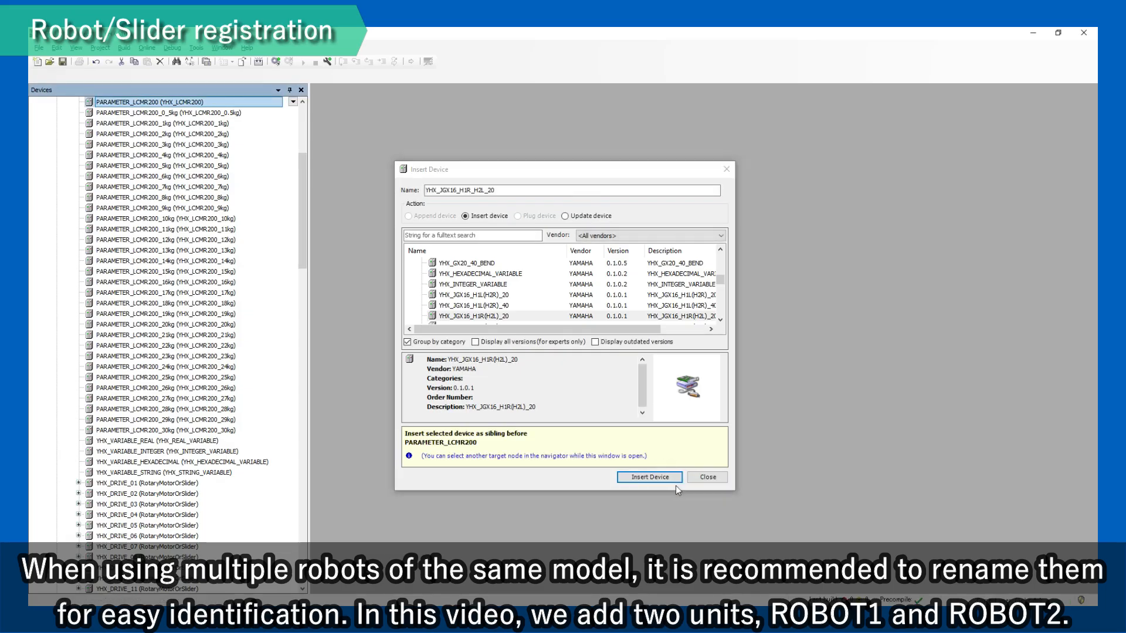
click(696, 480)
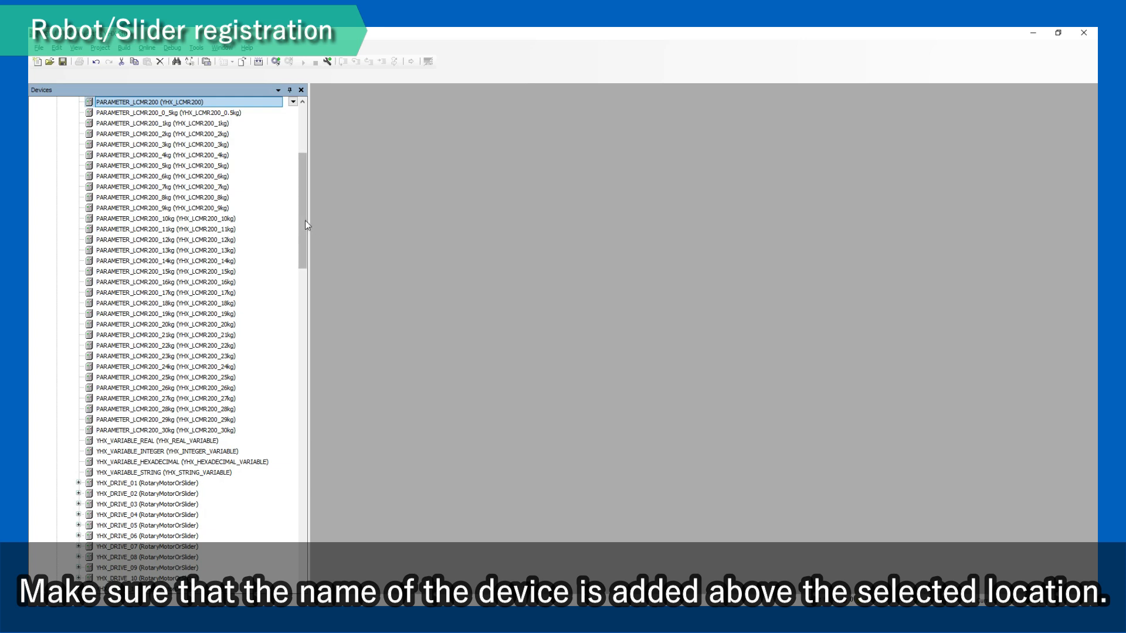
Open the YHX_USER_CONFIG_ST (PRG) program from the application's USER folder for editing
drag(305, 220, 308, 166)
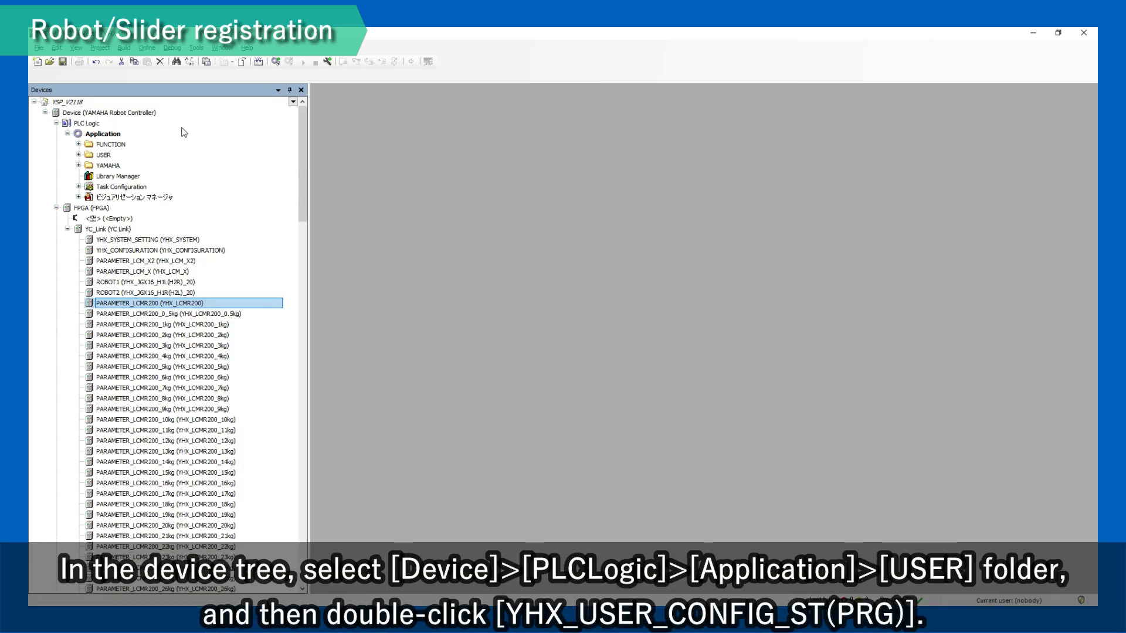
click(151, 114)
click(100, 123)
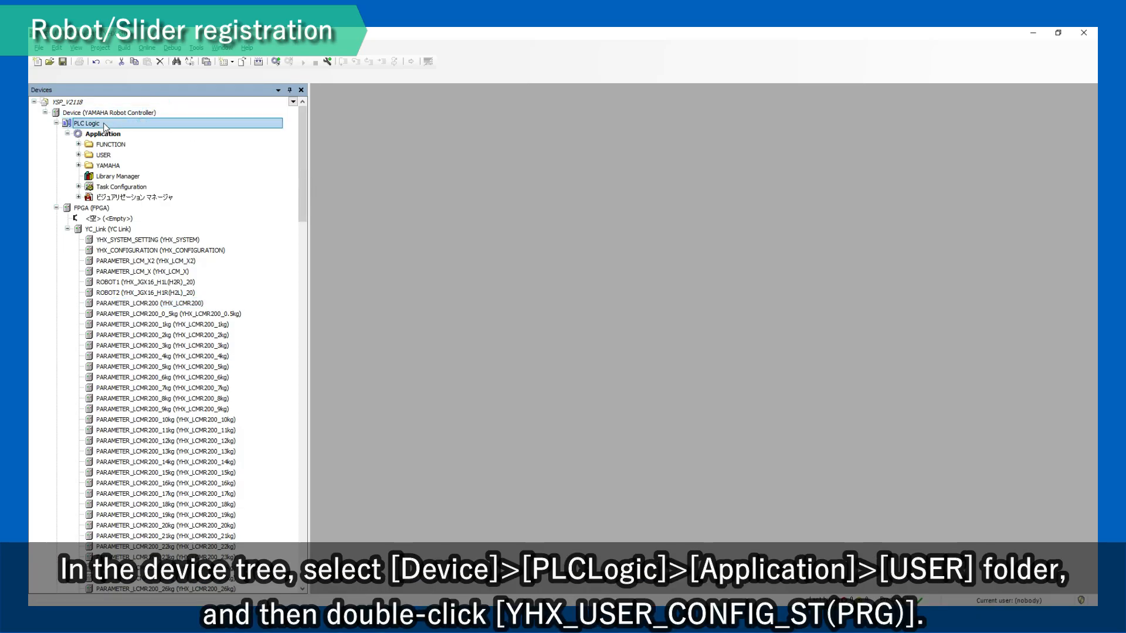
click(124, 135)
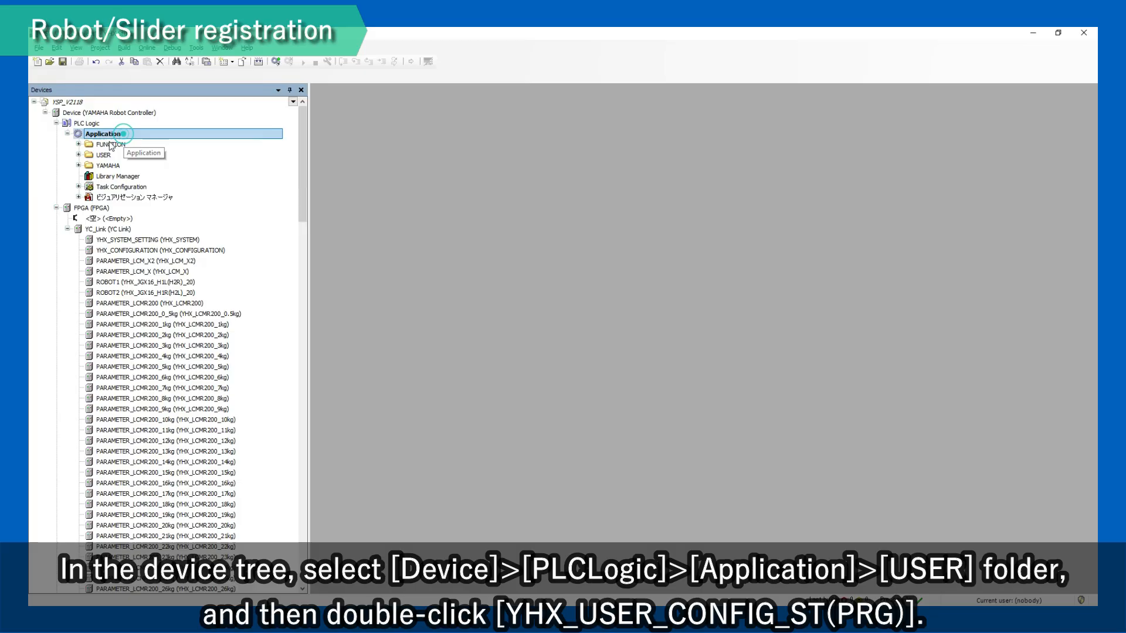
click(78, 154)
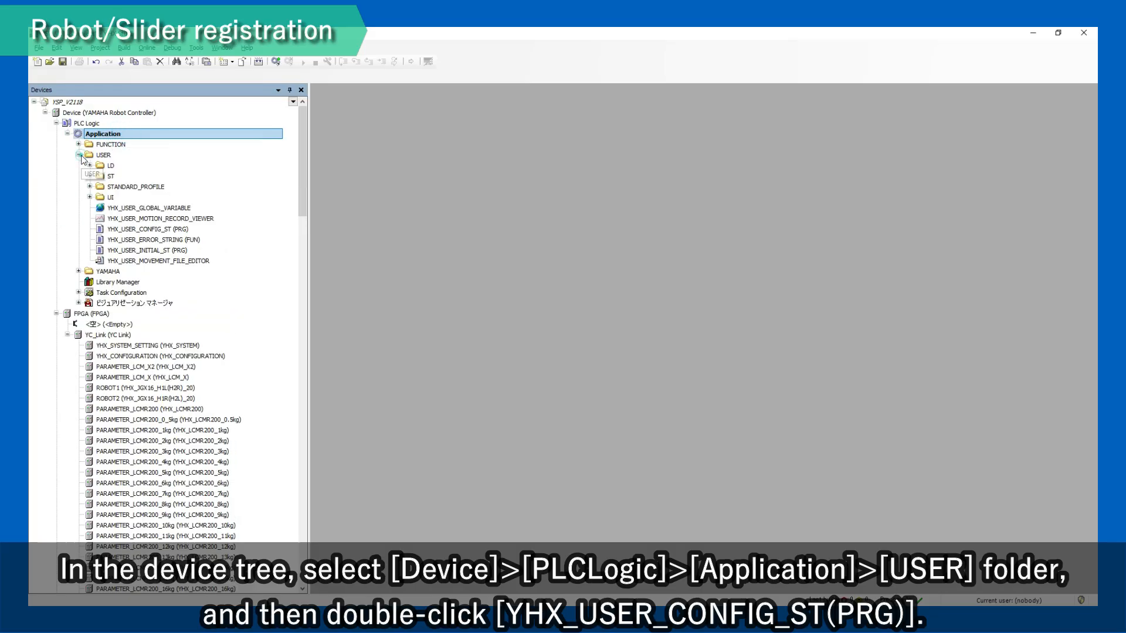
double_click(188, 229)
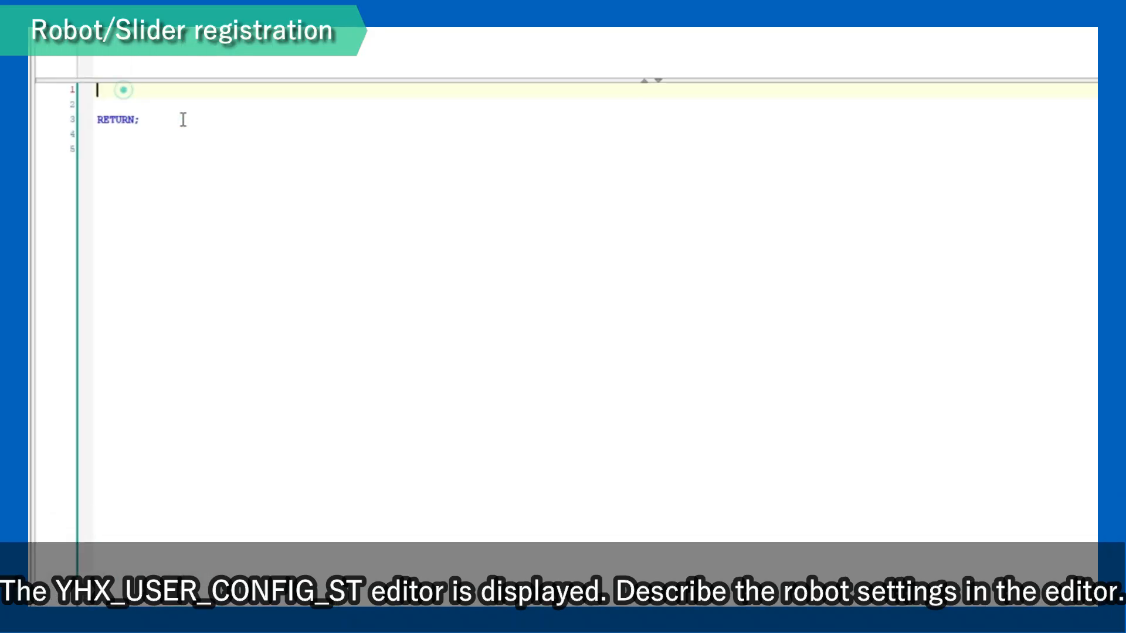
Write the statement YHX_REGISTER_ROBOT(1,ROBOT1,'RB1L'); on the first line of the program
text(YHX)
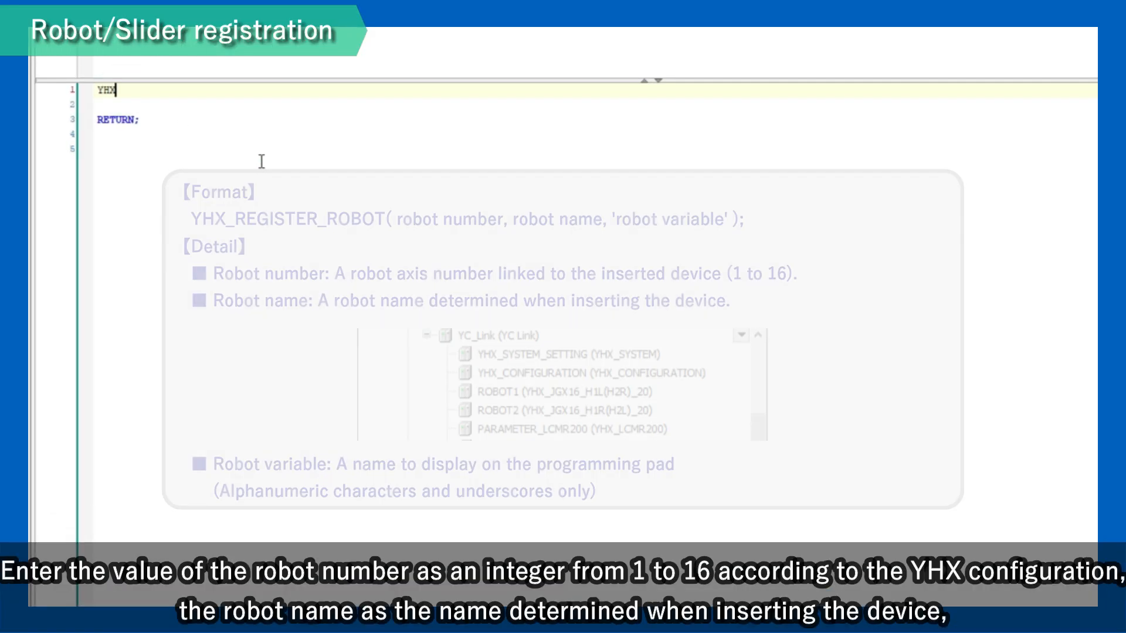
text(_REGIST)
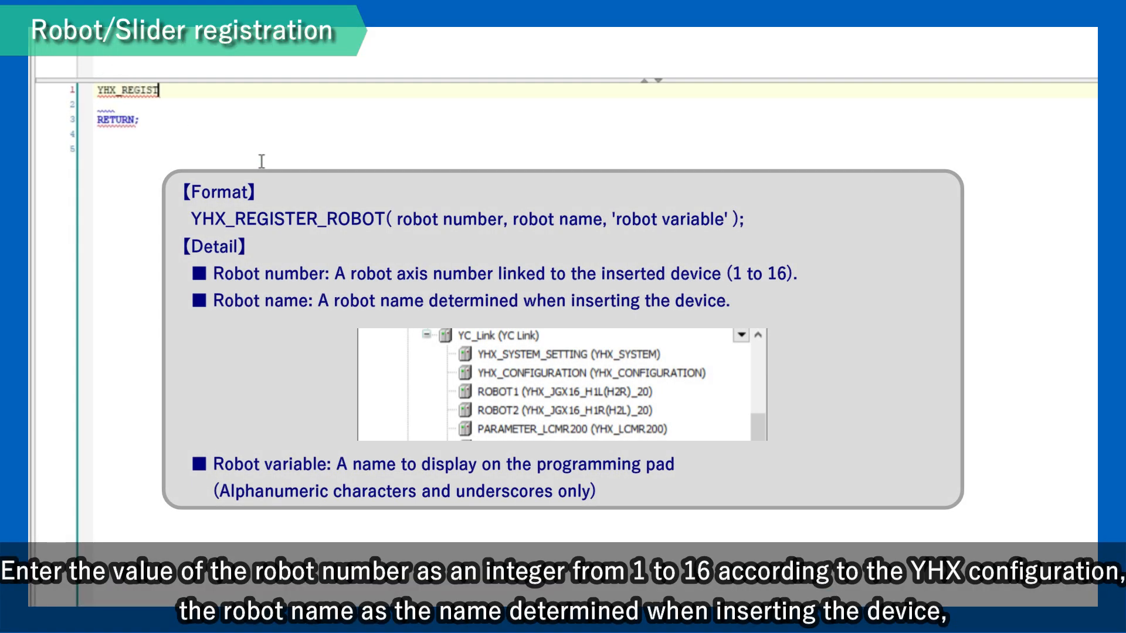
text(ER_ROBOT)
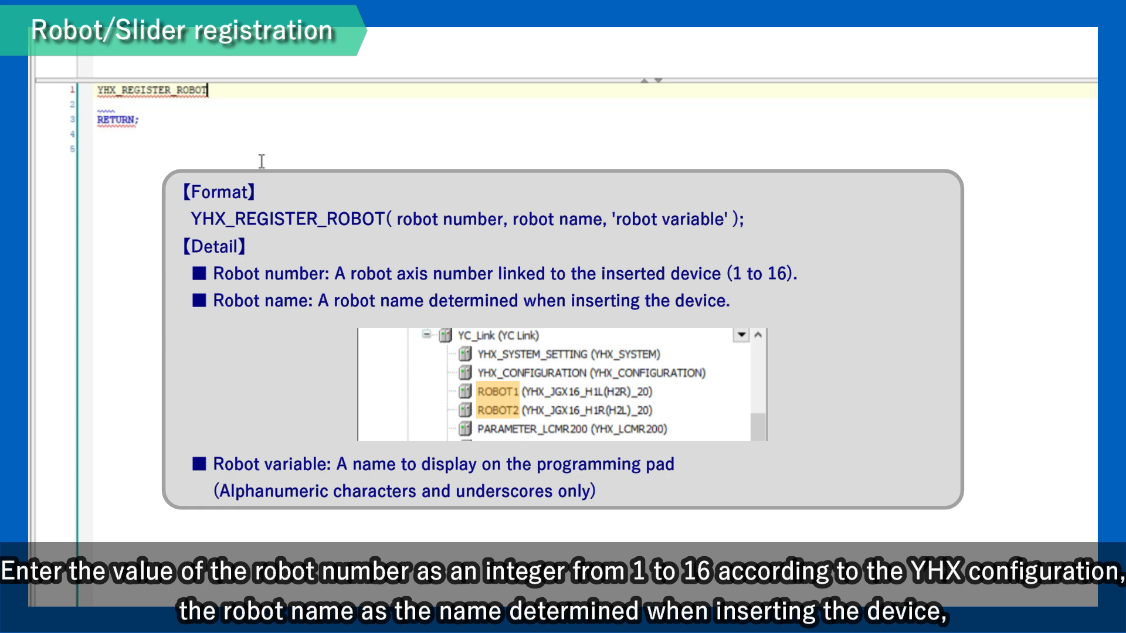
text((1,);)
key(Left)
key(Left)
text(1,ROBOT1)
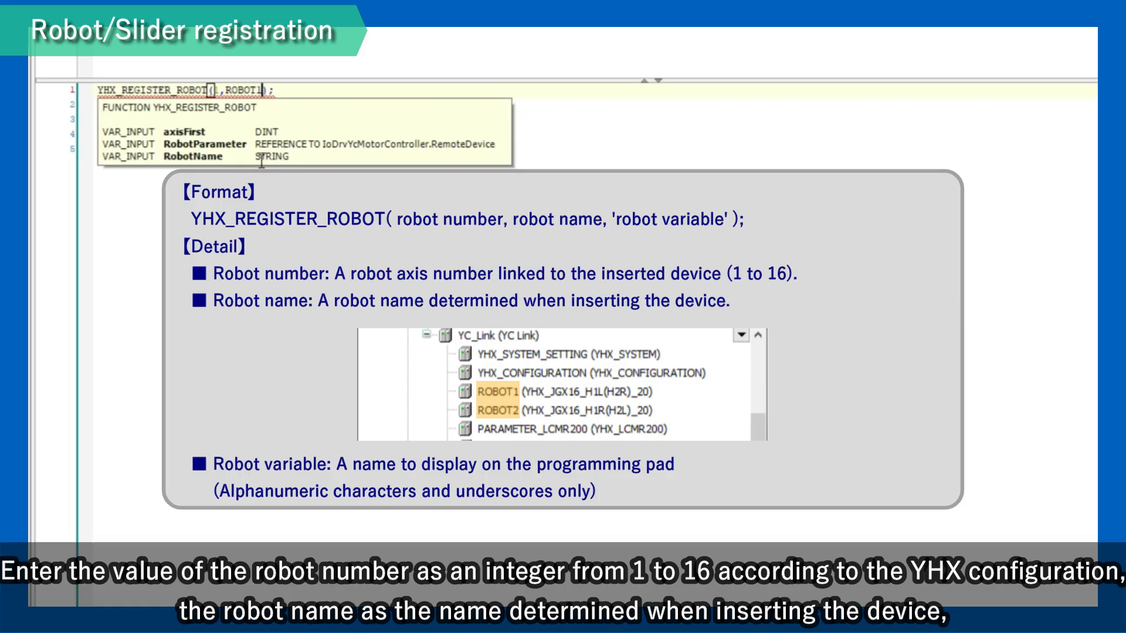
text(,'RB1L)
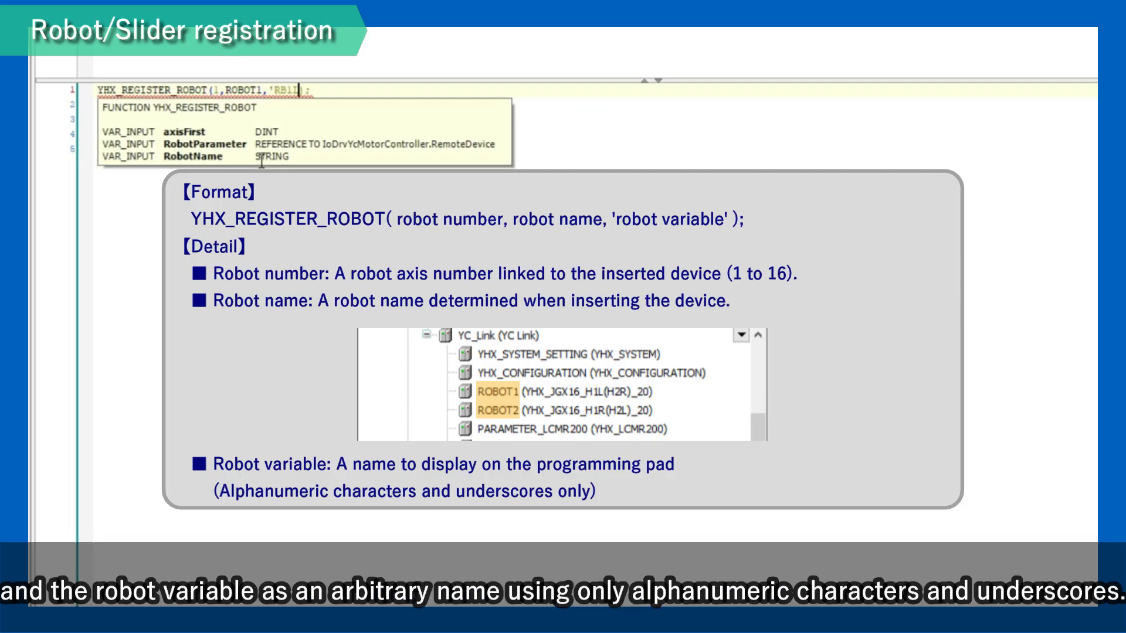
text(')
Duplicate the YHX_REGISTER_ROBOT statement onto a new line directly below it
drag(97, 89, 311, 92)
right_click(310, 91)
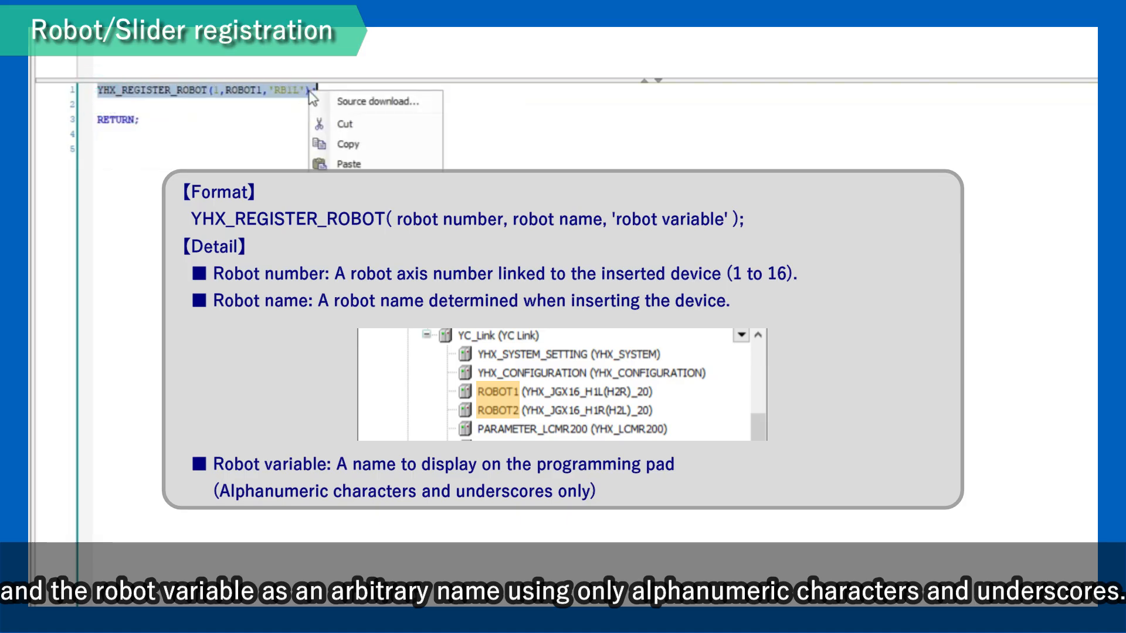
click(349, 144)
click(339, 91)
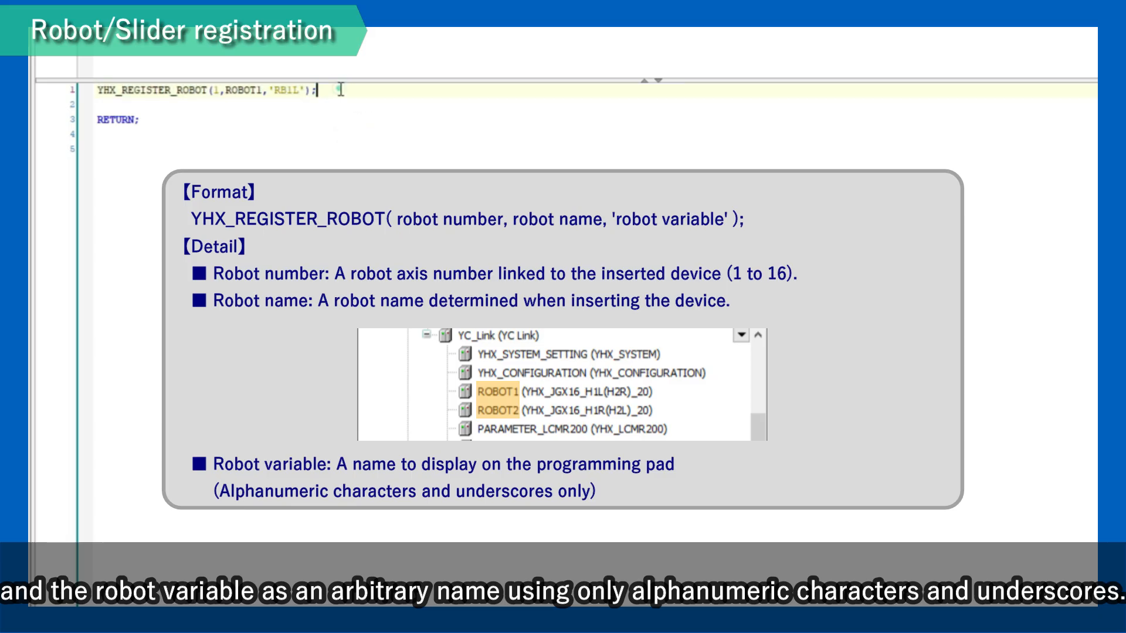
key(Return)
right_click(296, 101)
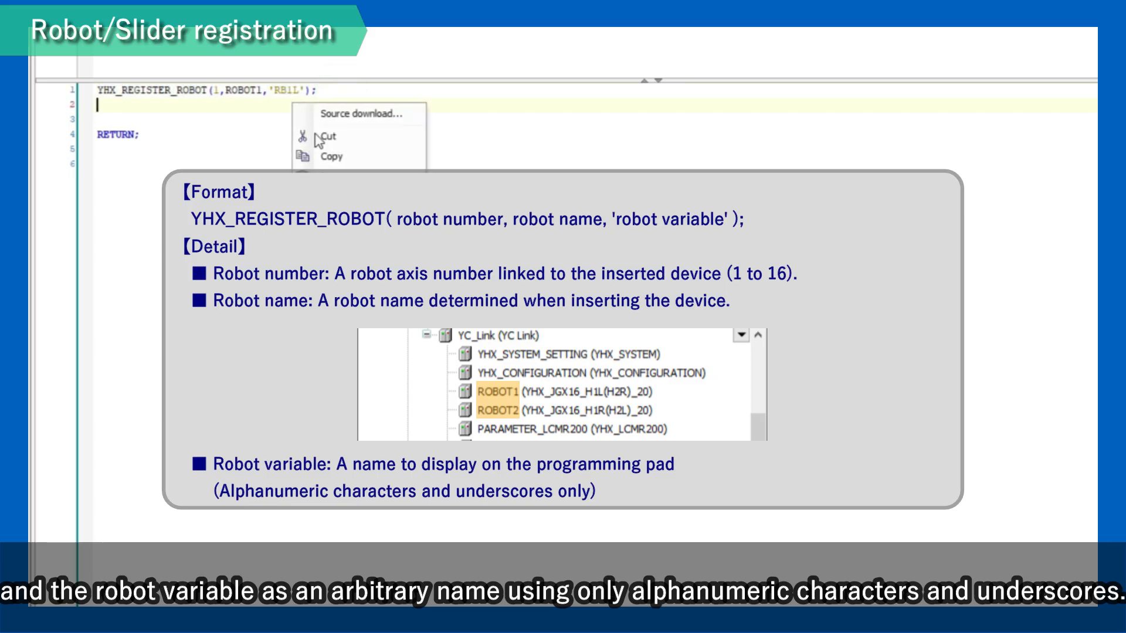
click(345, 167)
Change the robot number to 2 and the robot name to ROBOT2 in the second registration statement
click(219, 105)
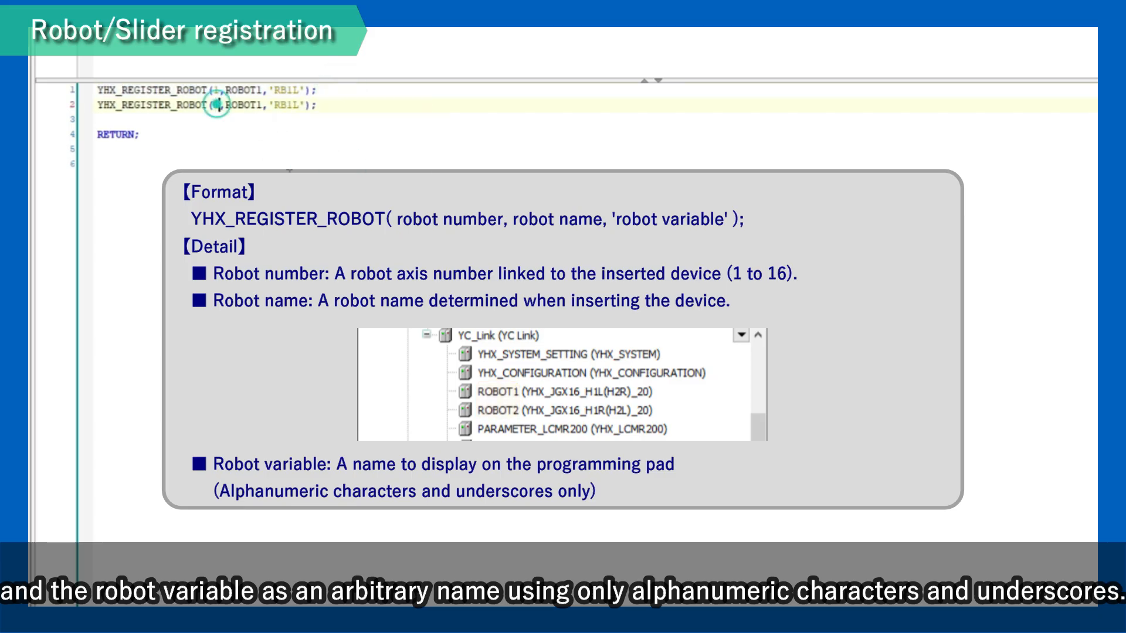
key(BackSpace)
text(2)
key(Right)
key(Right)
key(Right)
key(Right)
key(Right)
key(Right)
key(Right)
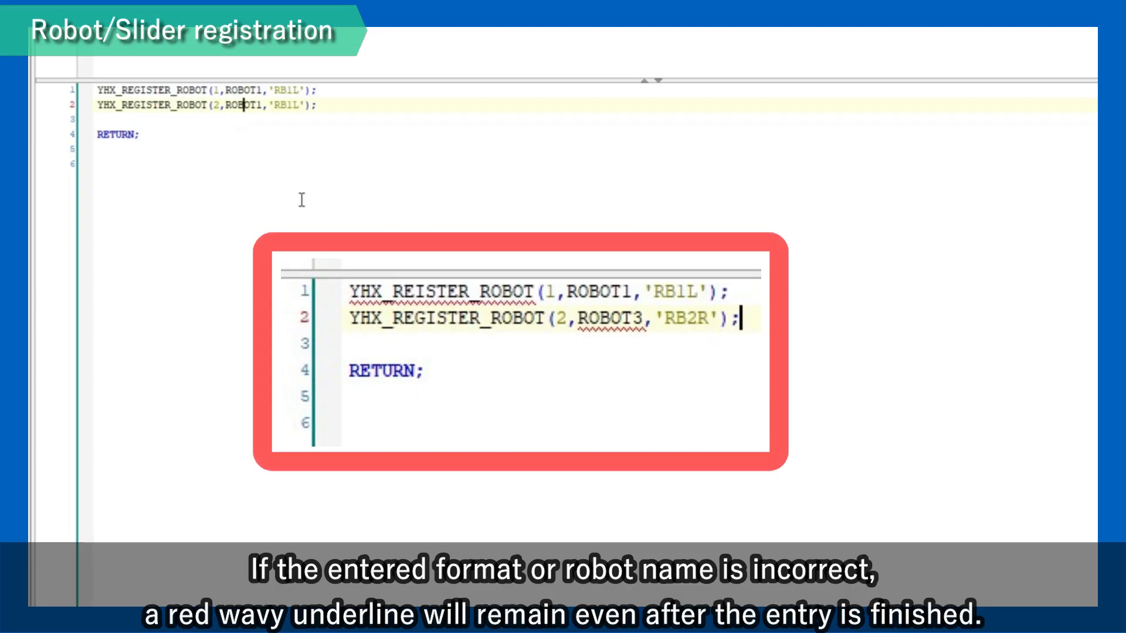
key(BackSpace)
text(2)
Change the robot variable in the second registration statement to 'RB2R'
key(Right)
key(Right)
key(Right)
key(Right)
key(Right)
key(Right)
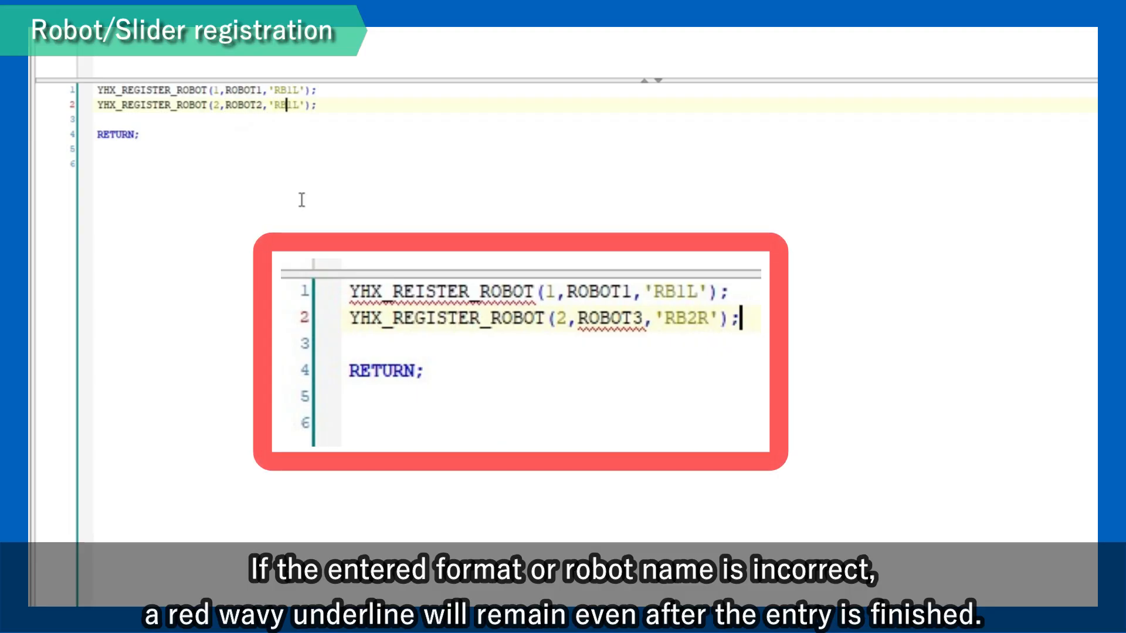
key(BackSpace)
key(BackSpace)
text(2R)
key(Right)
key(Right)
key(Right)
Add the statement YHX_REGISTER_LCMR_PARAMETER(PARAMETER_LCMR200_0_5kg); on a new line below the two robot registrations, followed by a new line
key(Return)
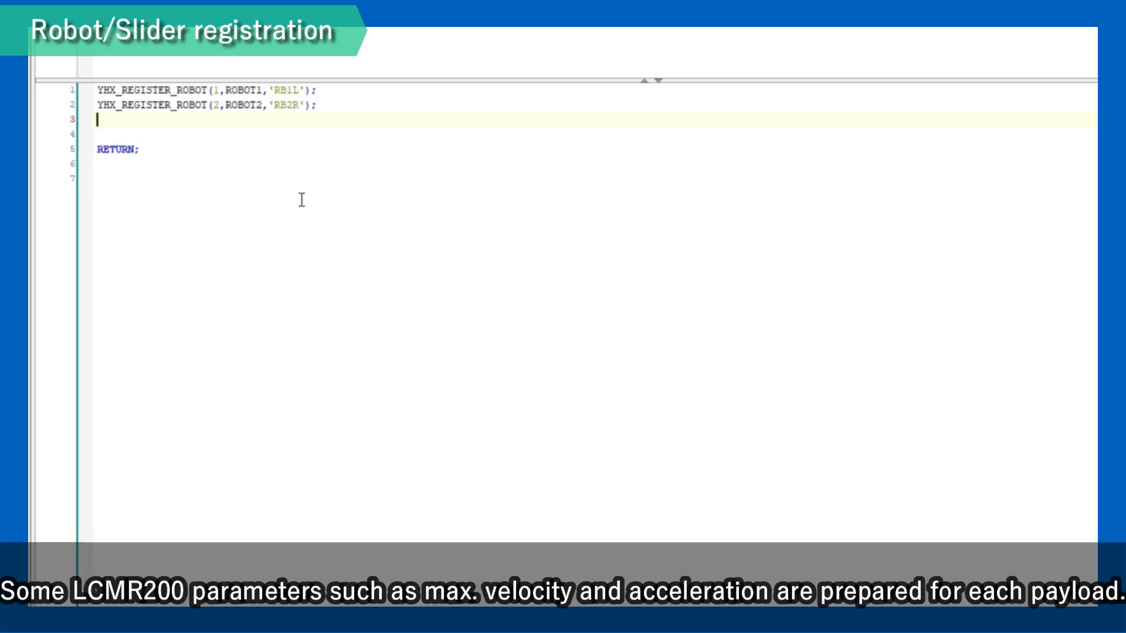
text(YHX_)
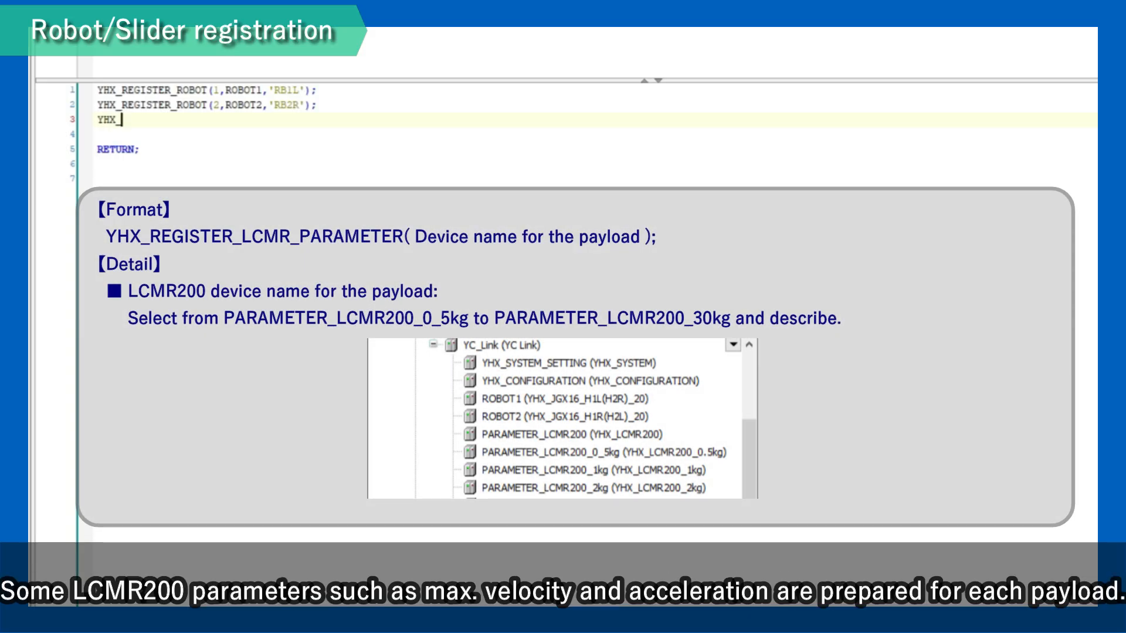
text(REGISTER)
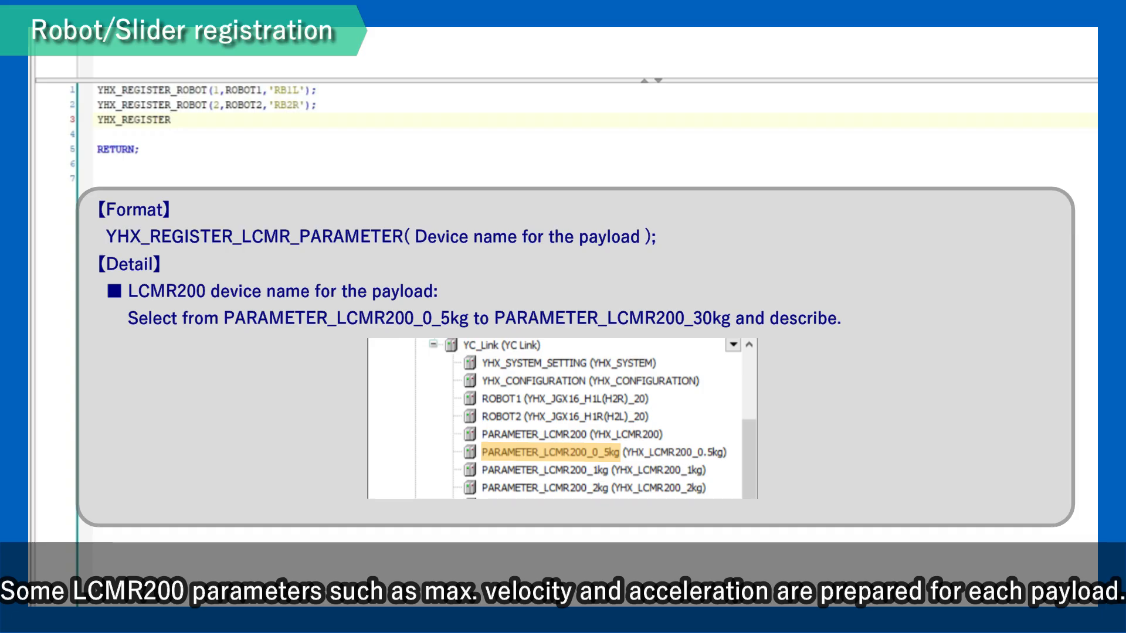
text(_LCMR_PARAMETER)
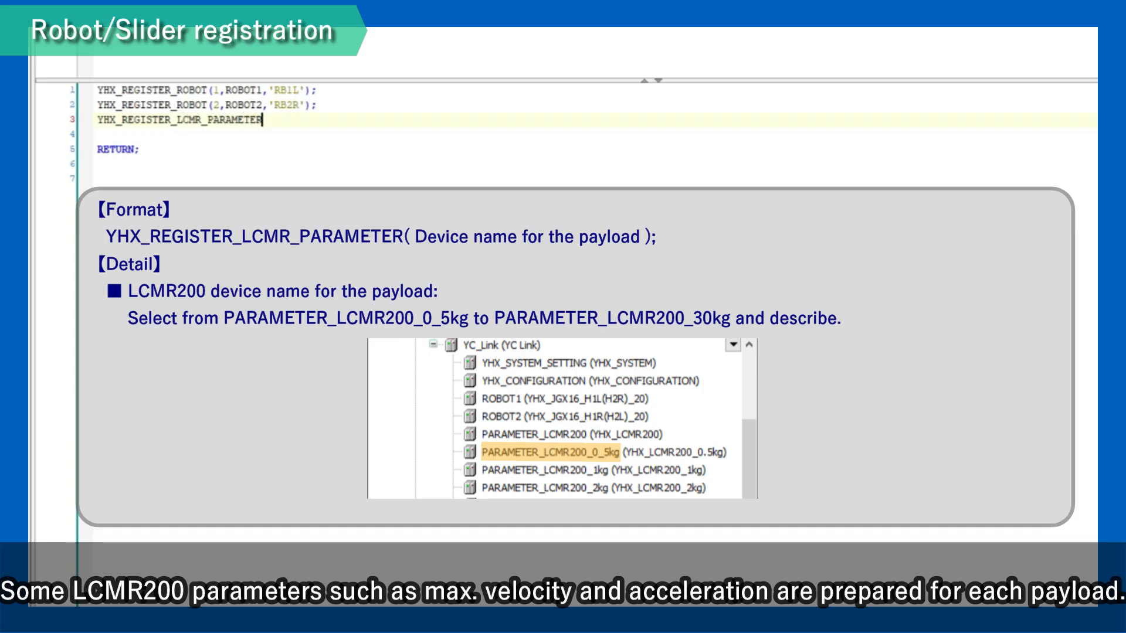
text(()
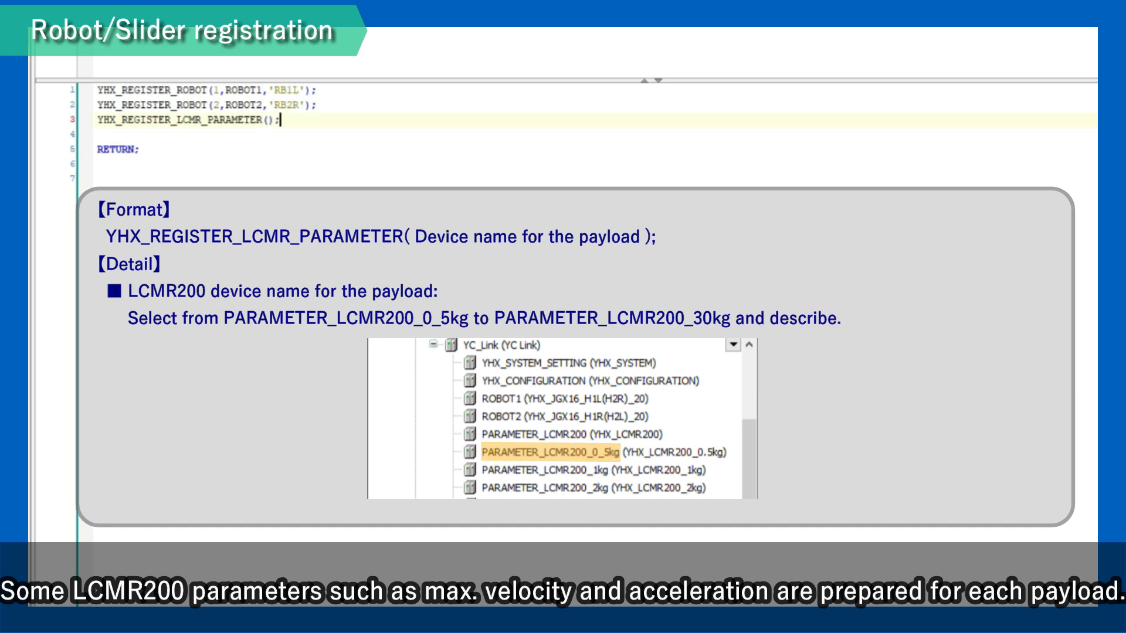
text(PARA)
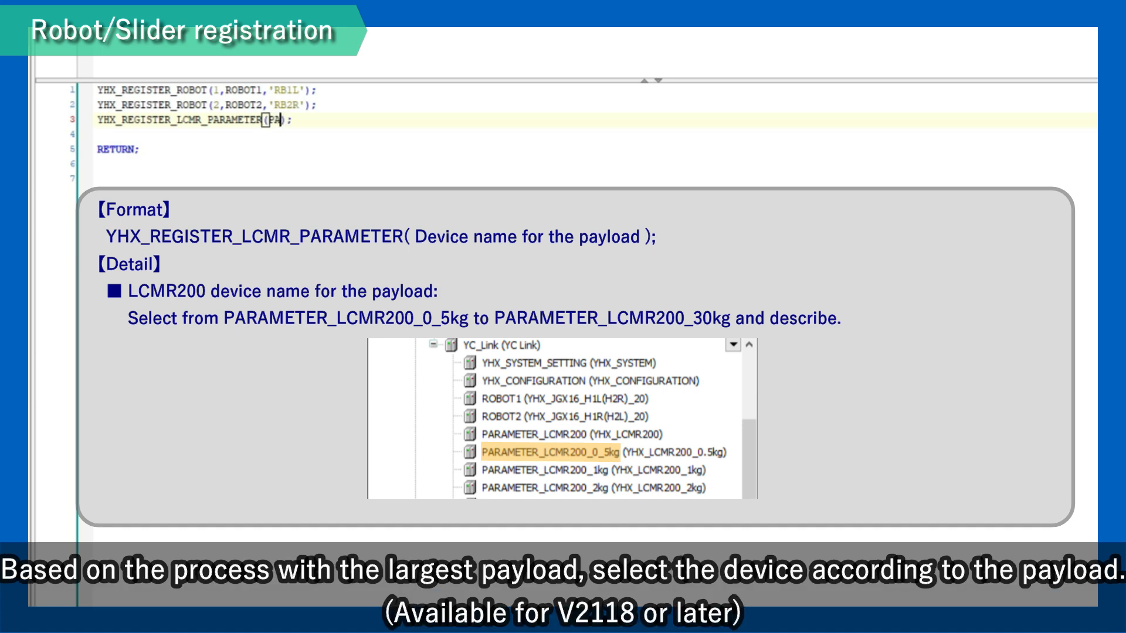
text(METER_LCMR)
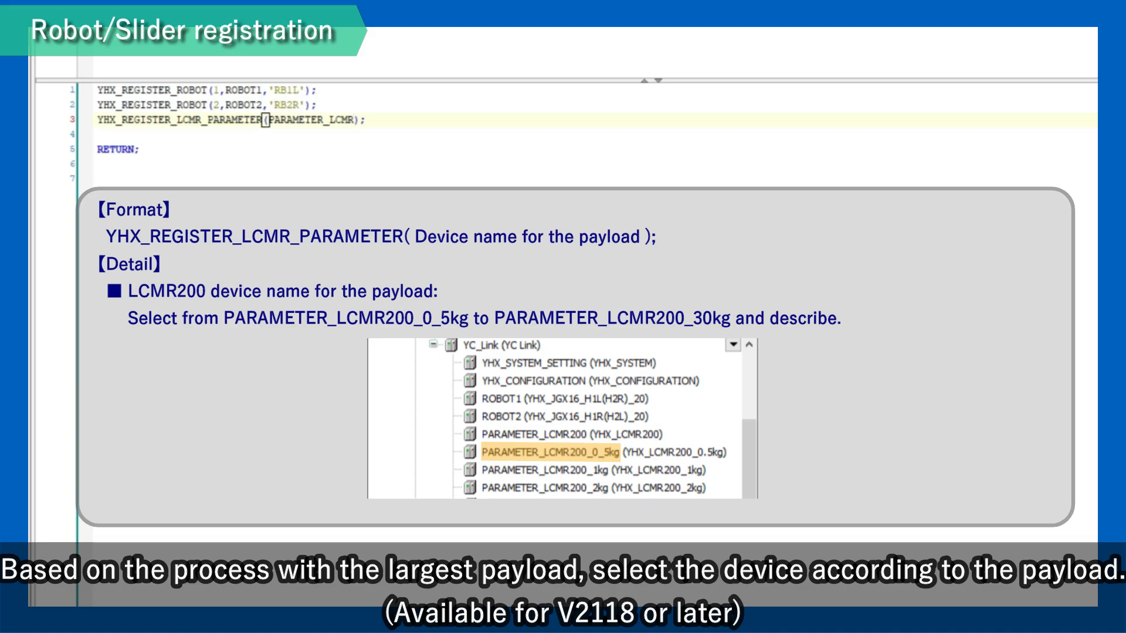
text(200_0_5kg)
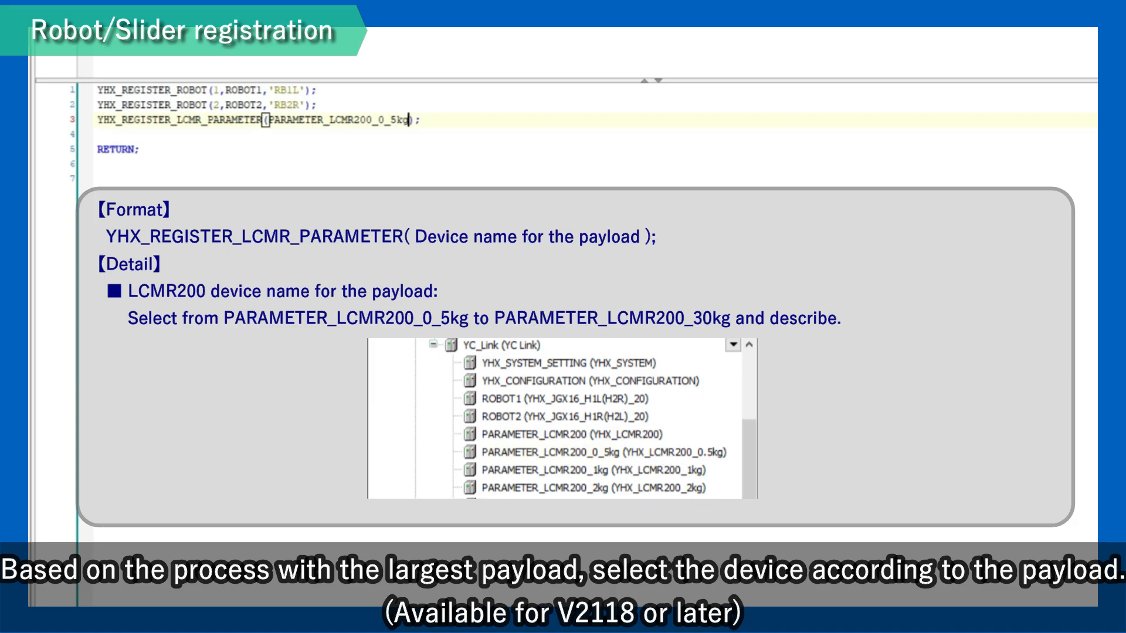
key(End)
key(Return)
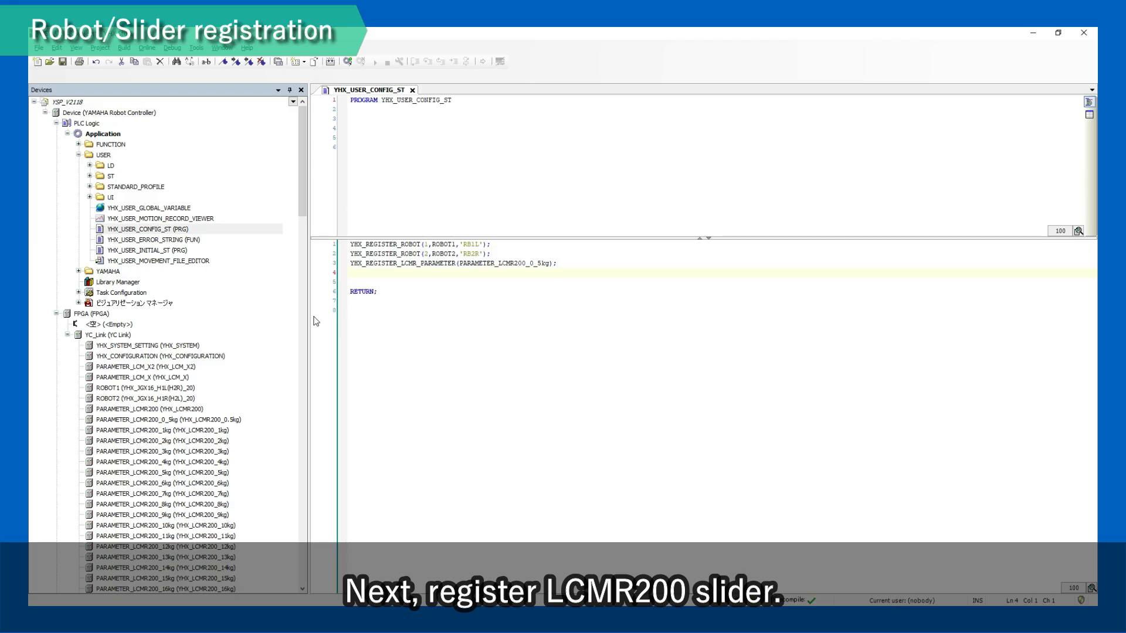
Open the YHX_CONFIGURATION device located under FPGA > YC_Link in the device tree
click(111, 316)
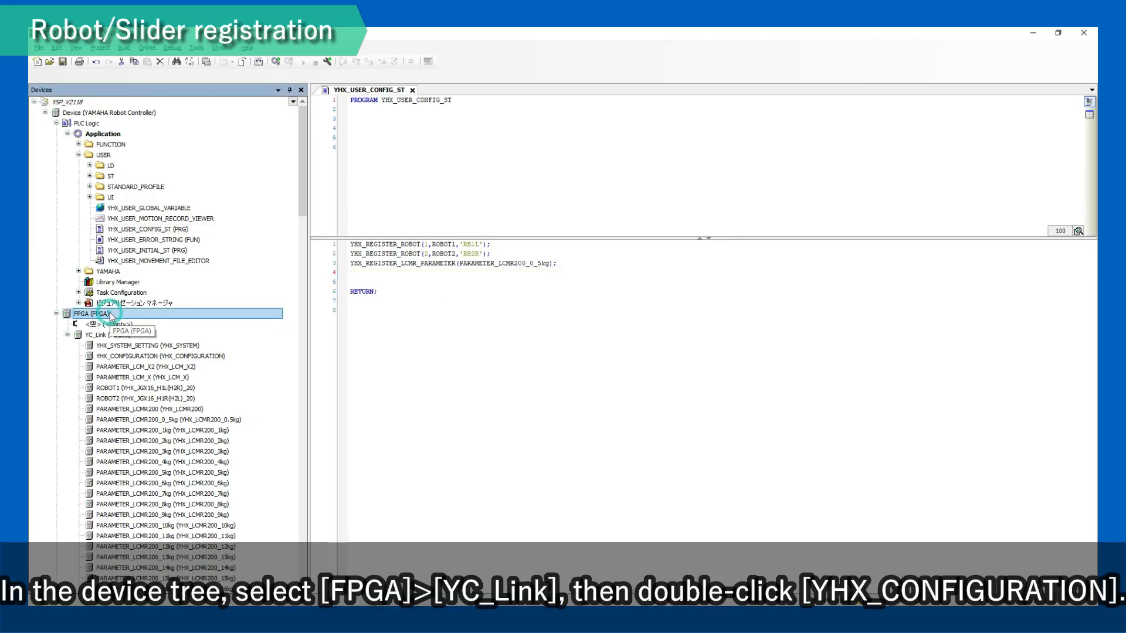
click(130, 337)
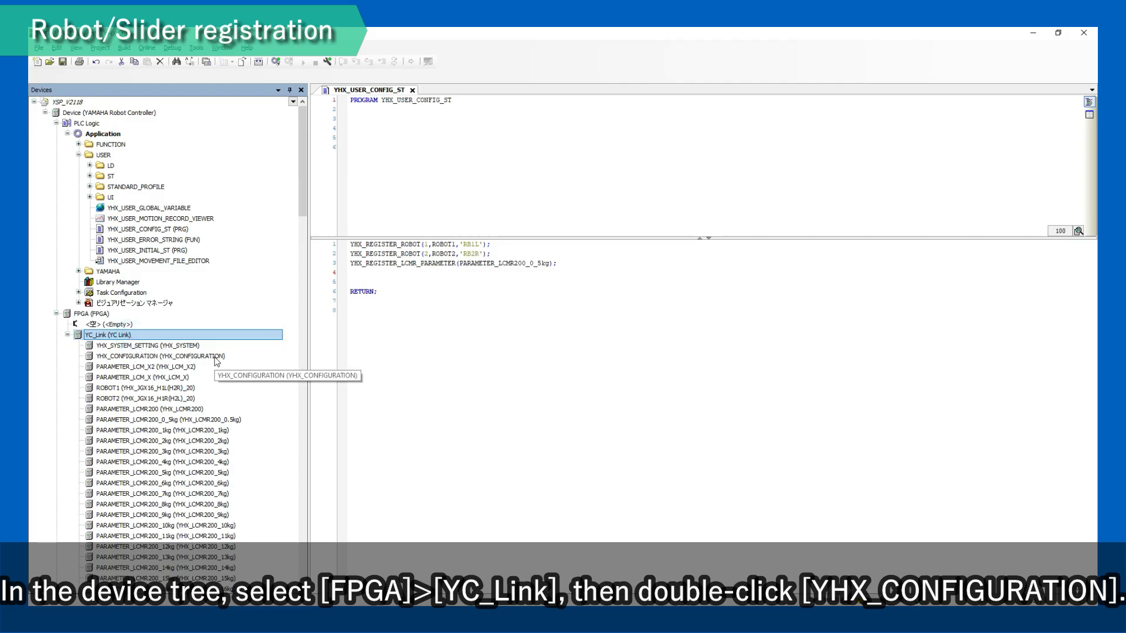
double_click(217, 356)
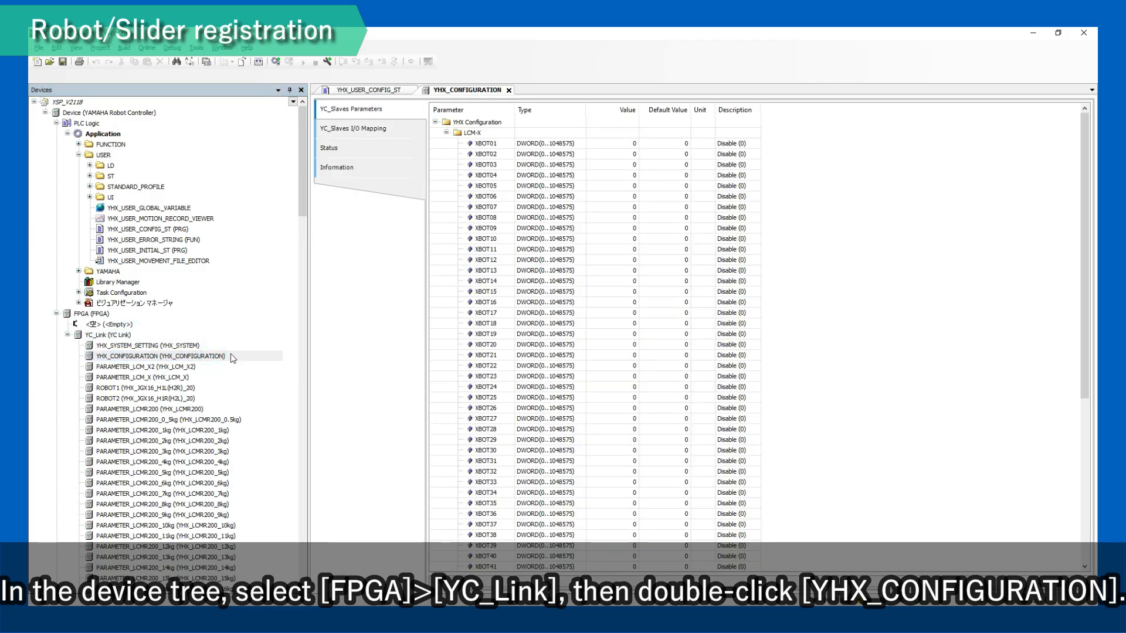
Register the LCMR200 slider IDs by setting XBOT03 to 1001, XBOT04 to 1002 and XBOT05 to 1003
click(633, 165)
click(633, 165)
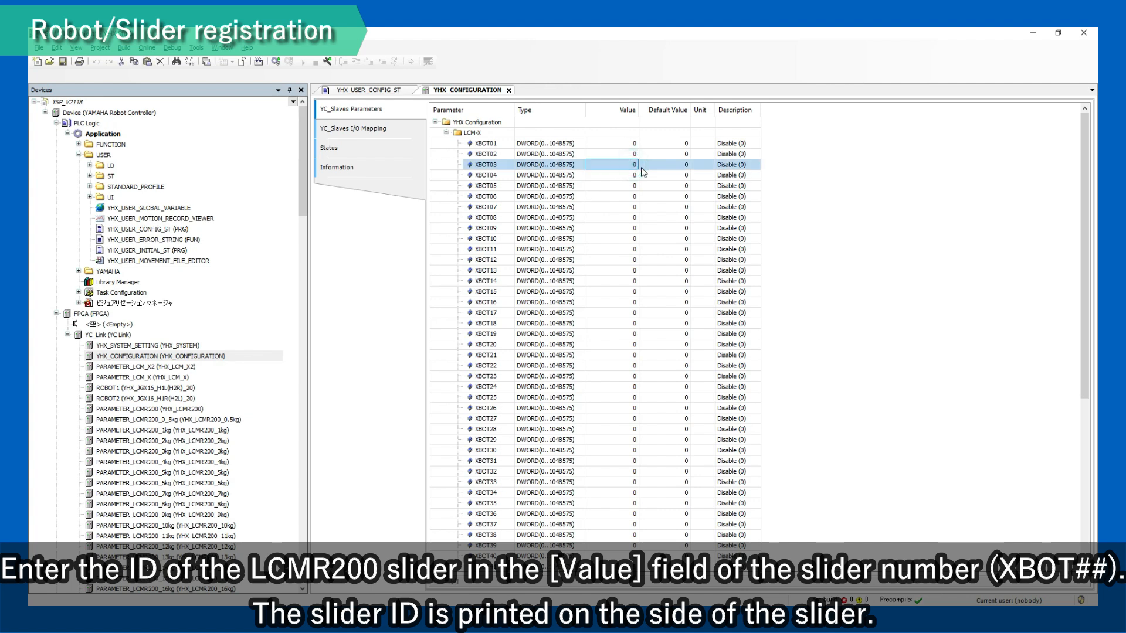
text(1001)
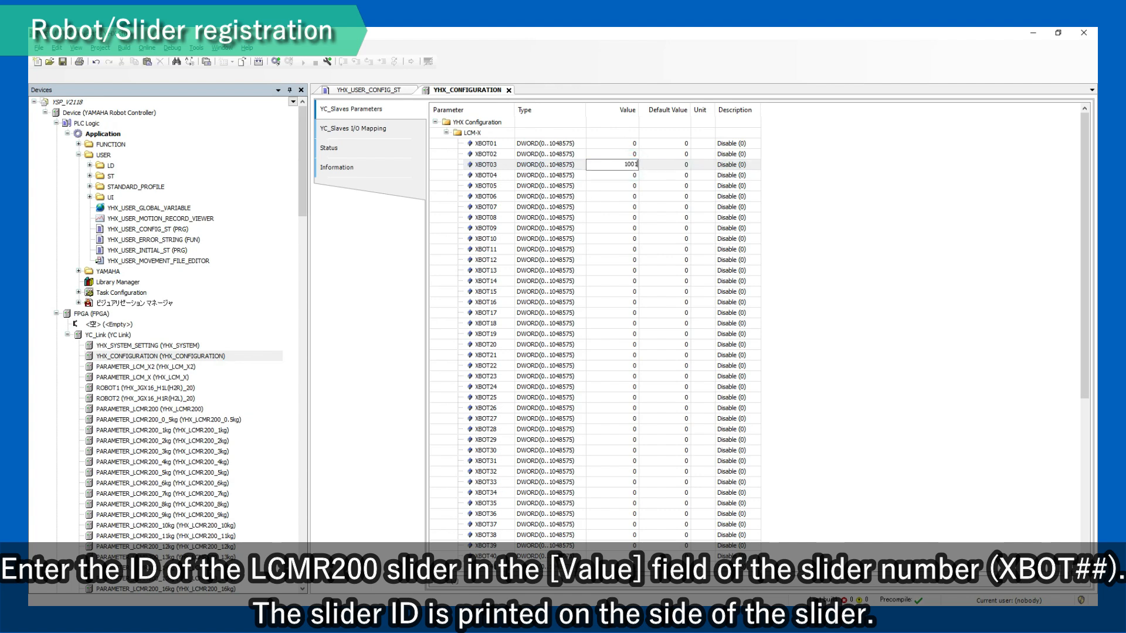
key(Return)
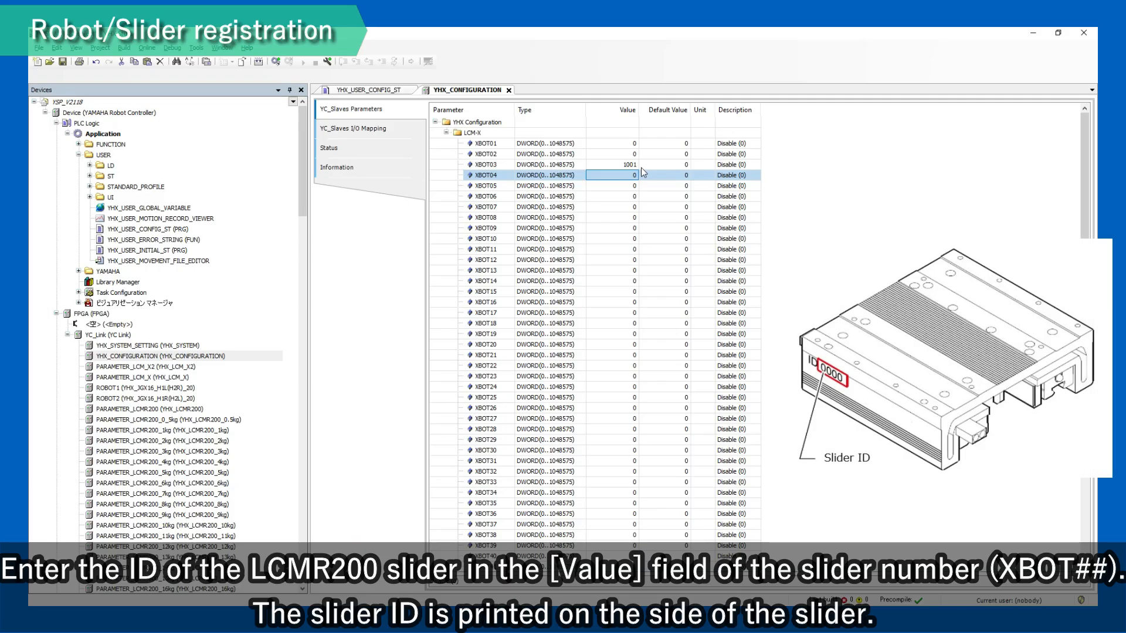
key(Down)
text(1002)
key(Return)
key(Down)
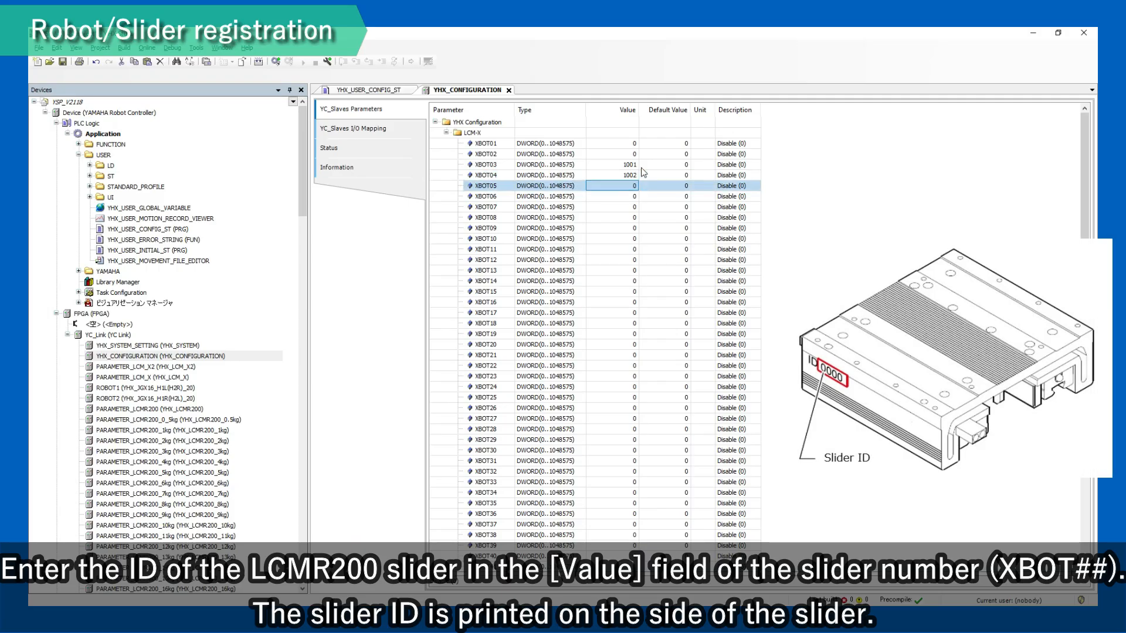
text(1003)
key(Return)
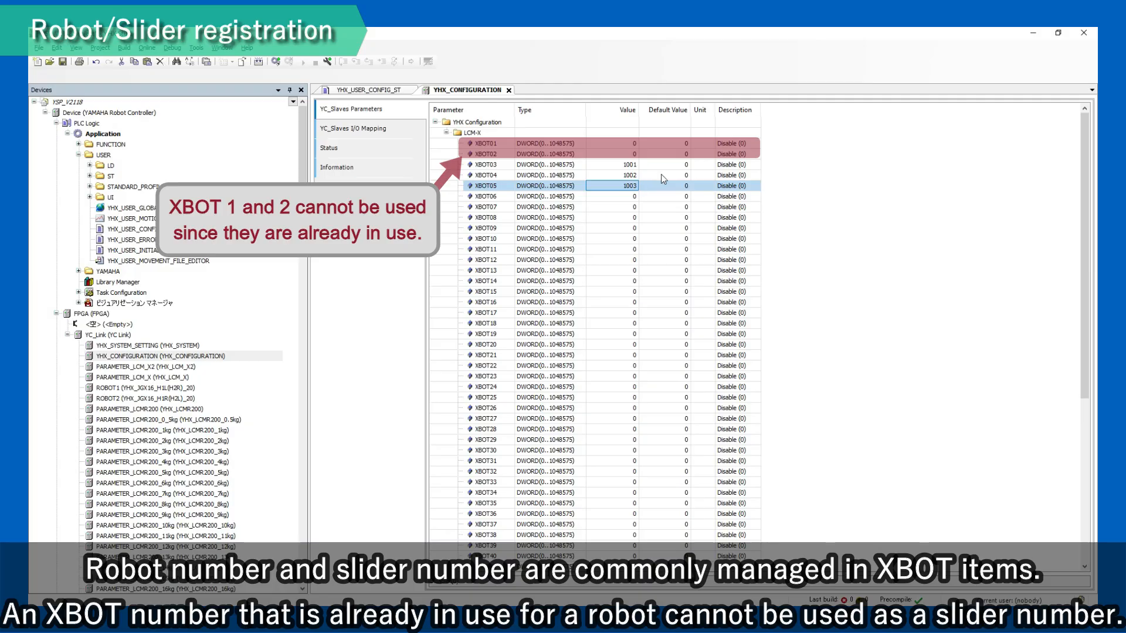
click(795, 248)
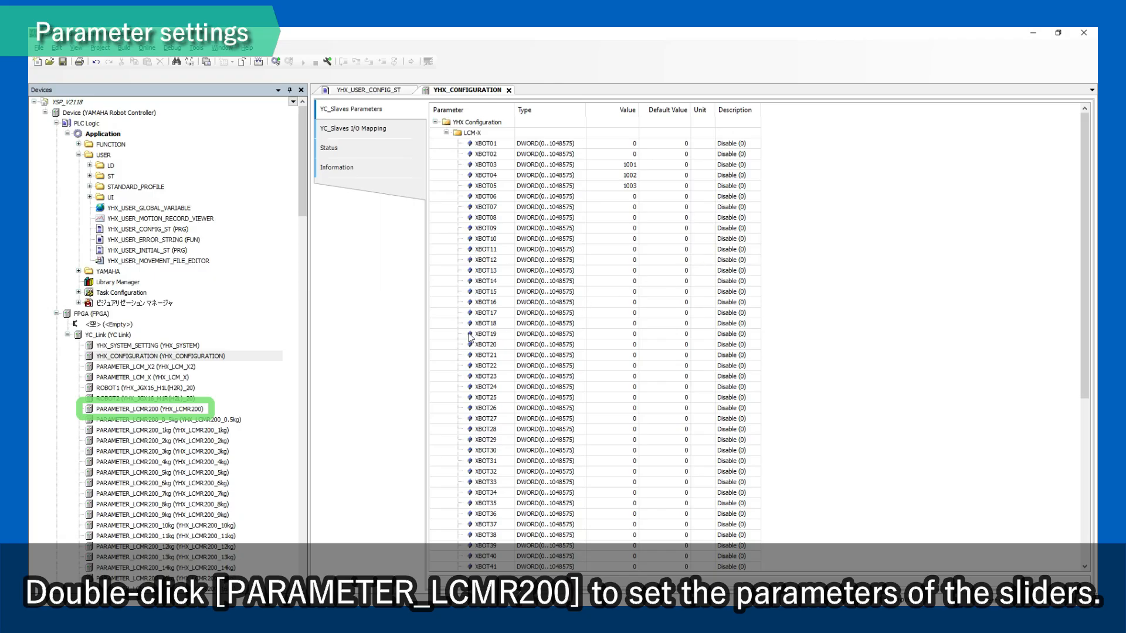
Open the PARAMETER_LCMR200 device and set its Tole Distance under YHX Robot Parameter to 0.1 mm
double_click(201, 410)
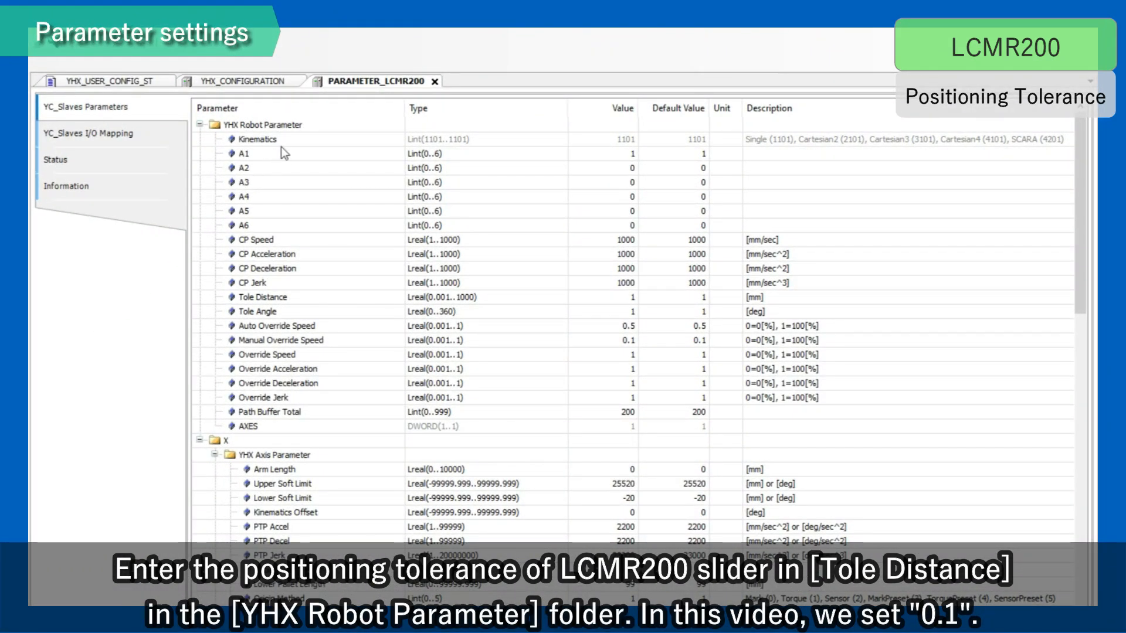
click(301, 125)
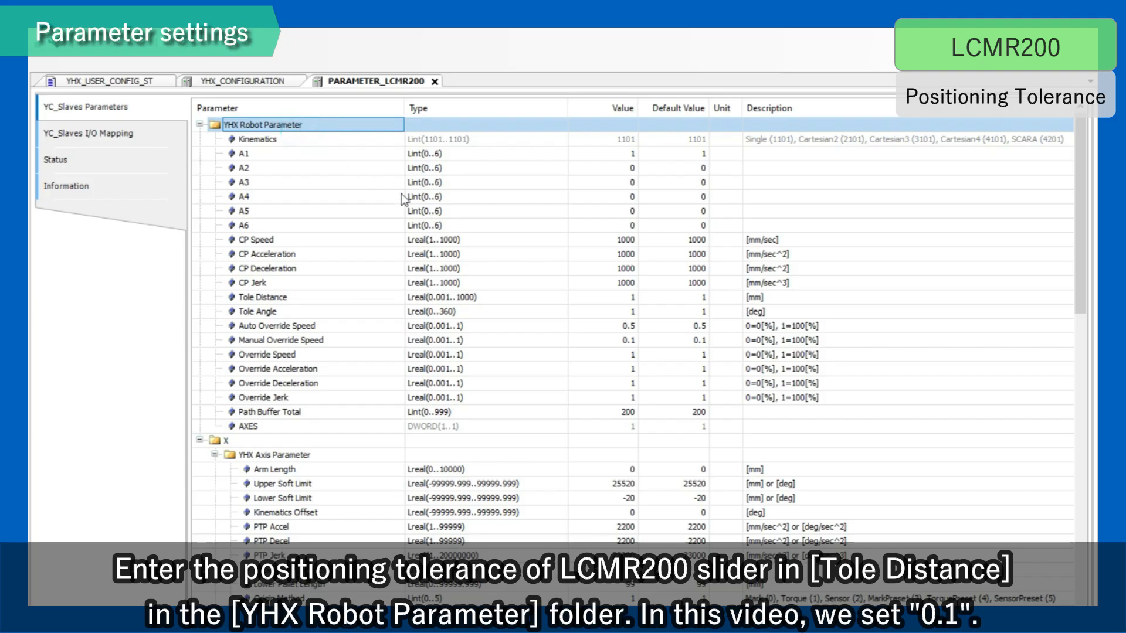
click(625, 297)
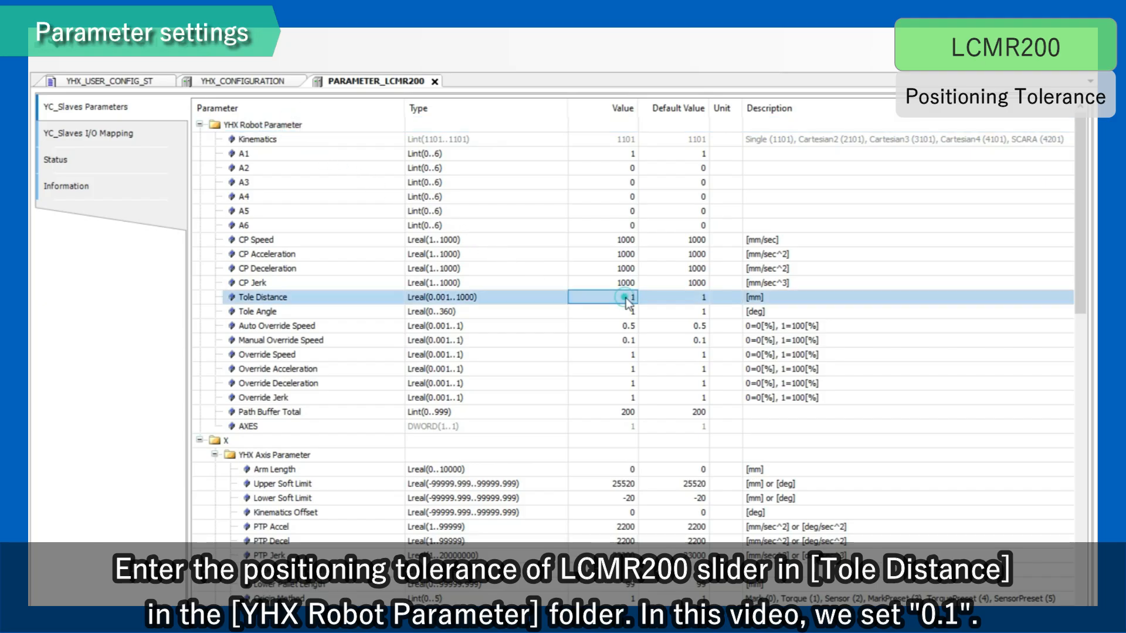
text(0.1)
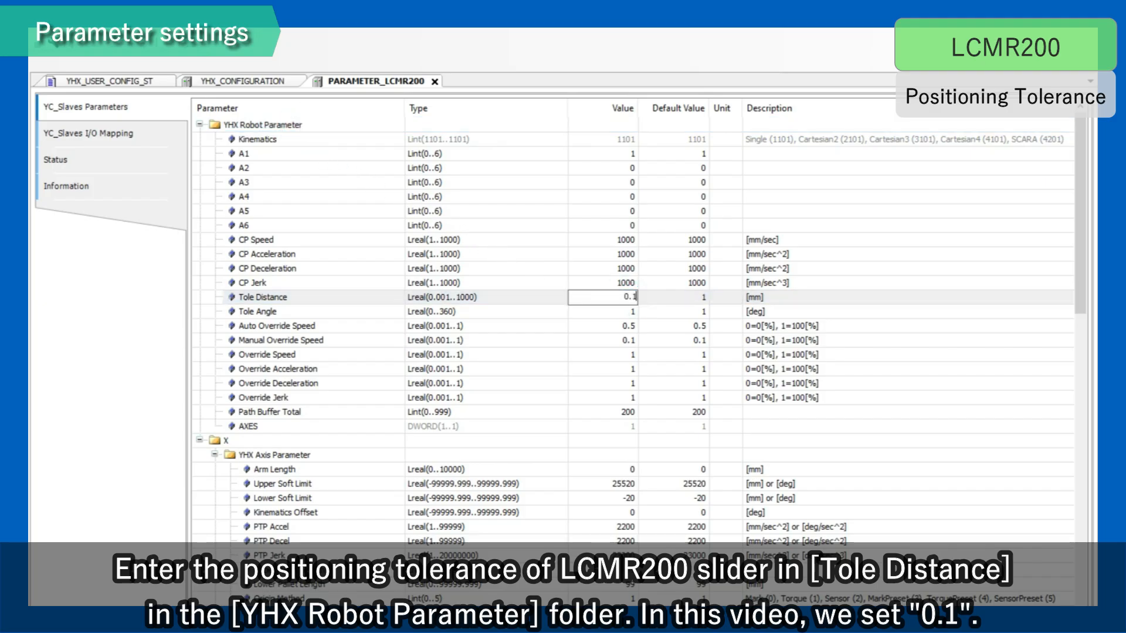
key(Return)
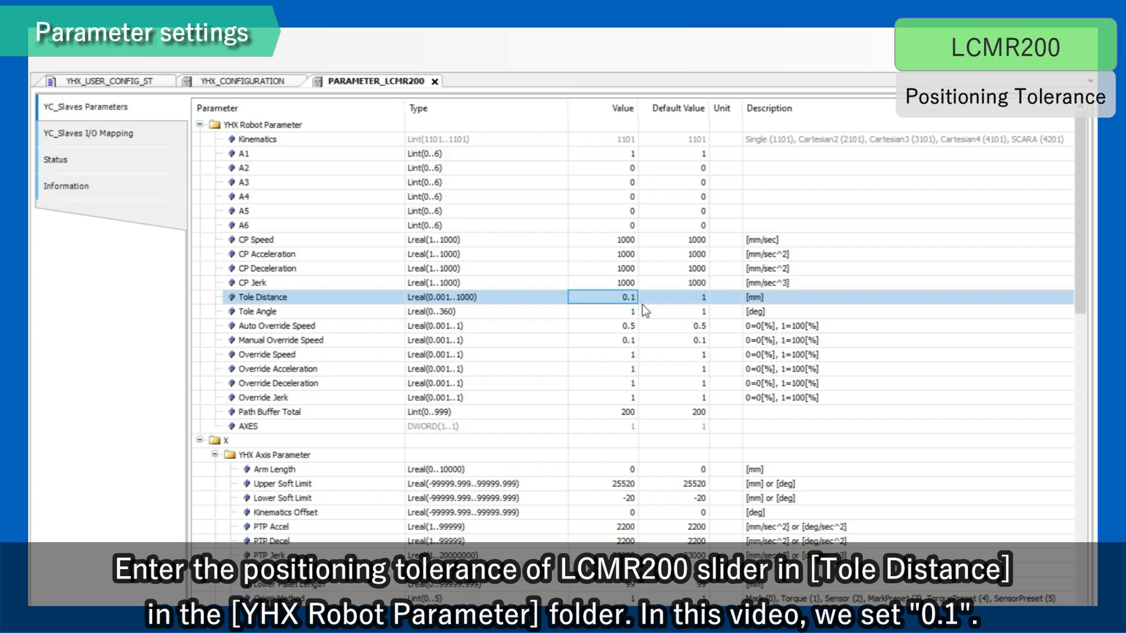